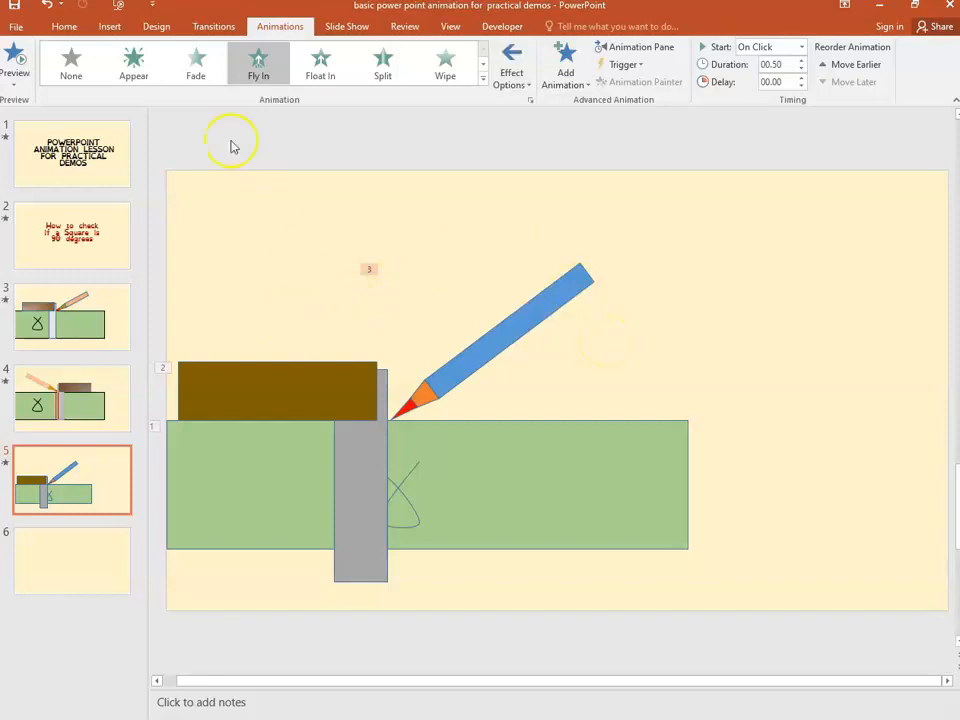
# - Lengthen the Fly In animations of the square and the pencil to about 3 seconds each and preview the slide's animations
pyautogui.click(20, 62)
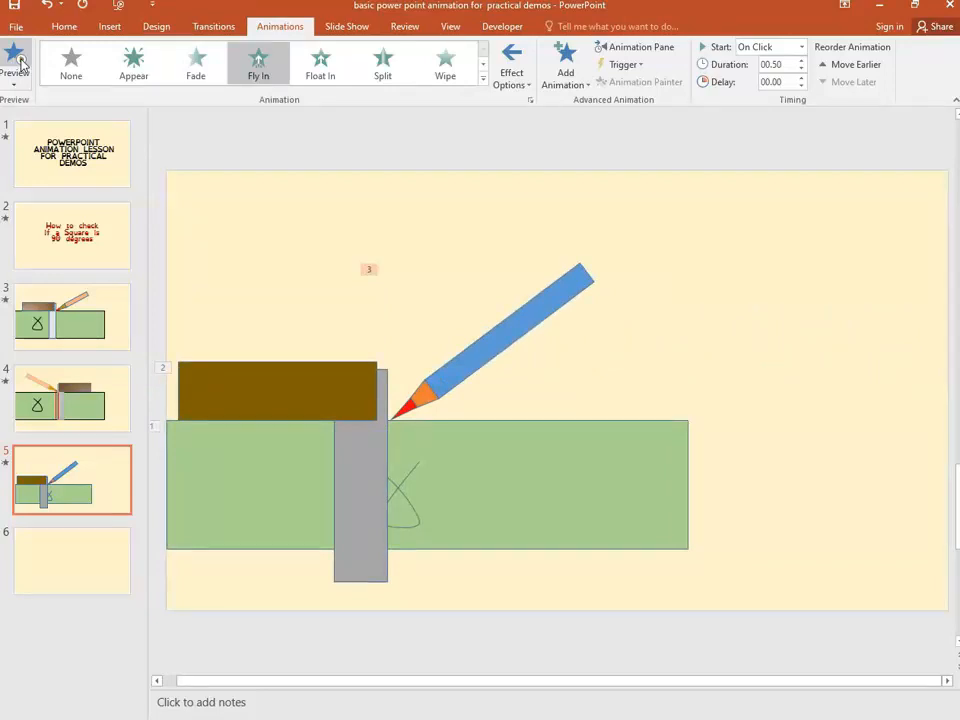
pyautogui.click(628, 48)
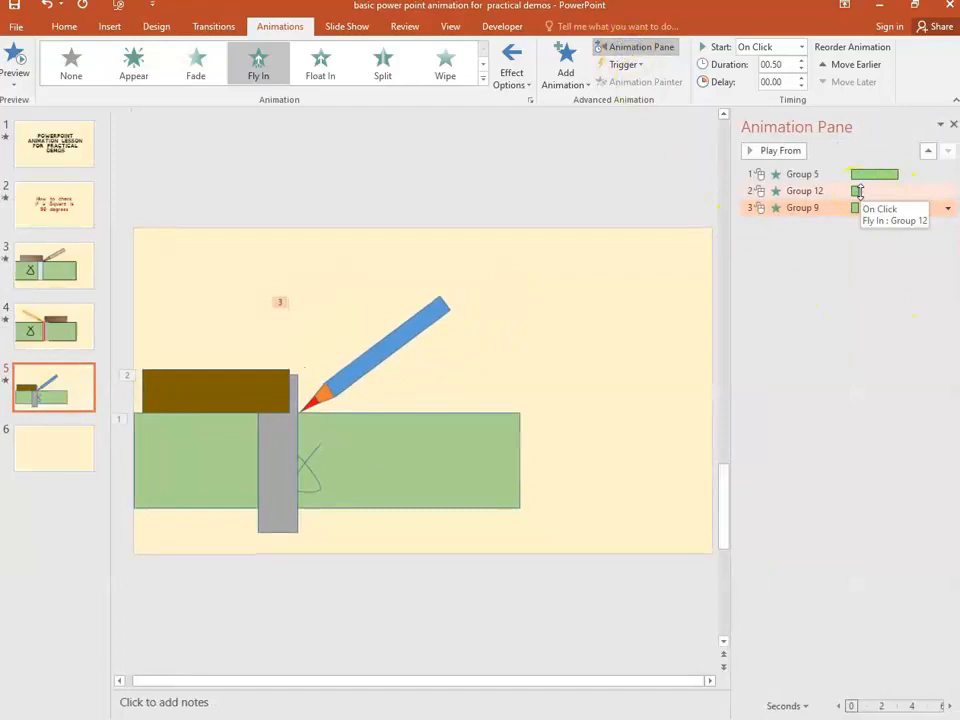
pyautogui.moveTo(857, 190); pyautogui.dragTo(898, 207)
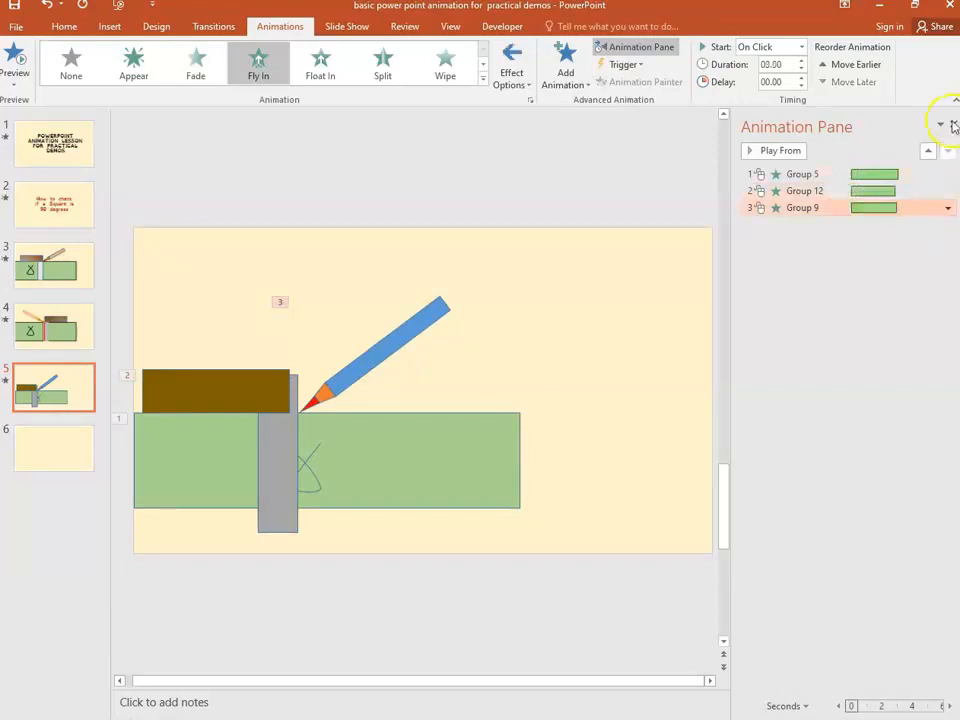
pyautogui.click(954, 125)
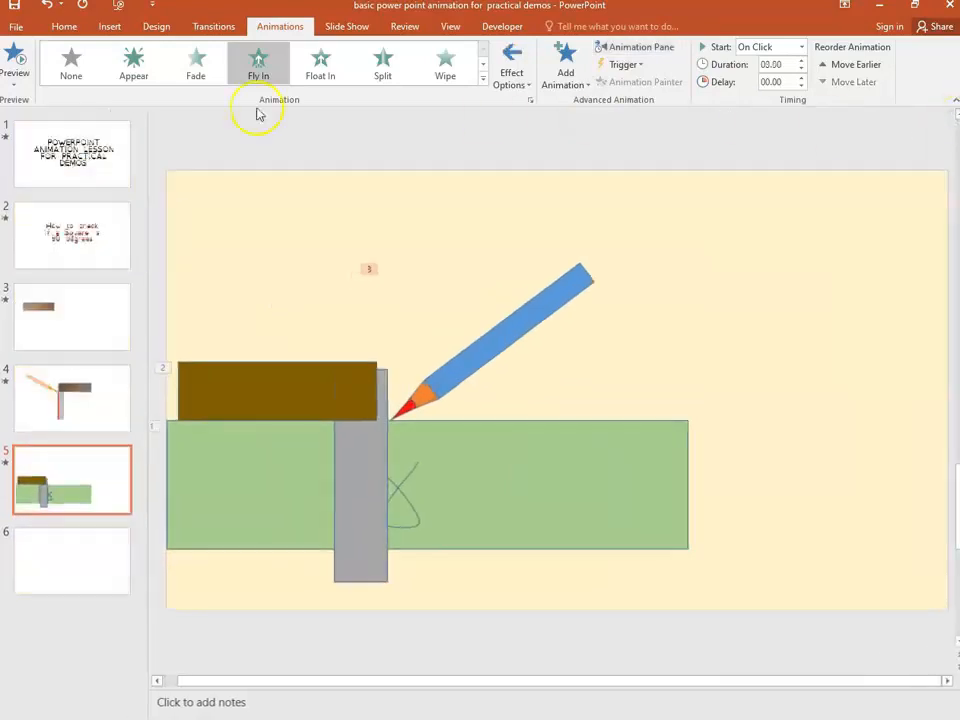
pyautogui.click(18, 62)
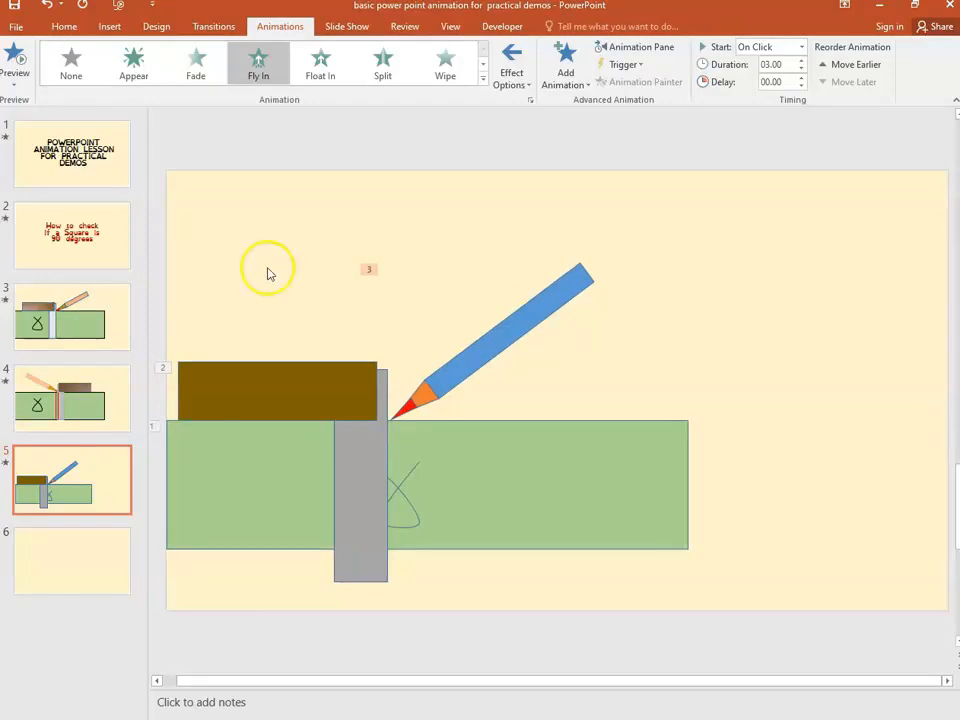
# - Draw a near-vertical straight line from the pencil tip to the green board's lower edge and move it just right of the board
pyautogui.click(64, 27)
pyautogui.click(597, 48)
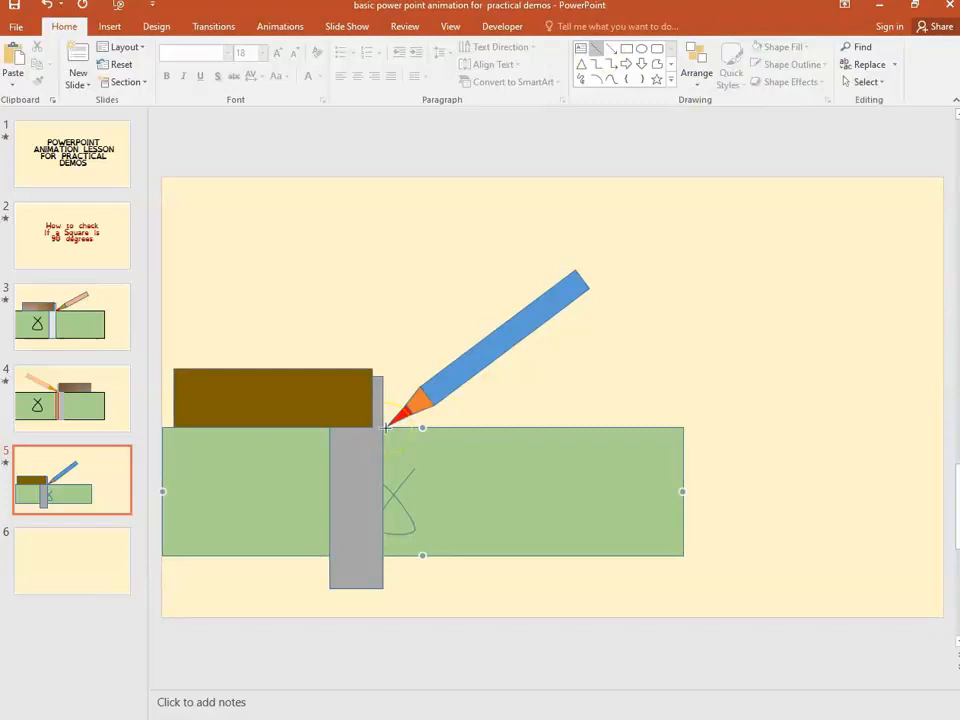
pyautogui.moveTo(386, 427); pyautogui.dragTo(384, 557)
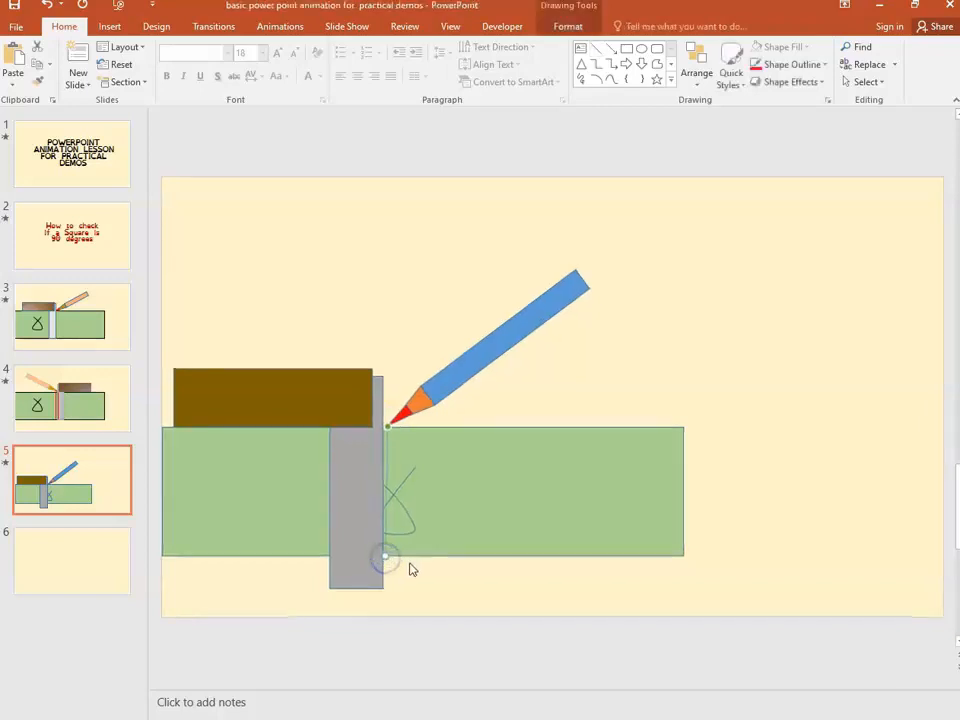
pyautogui.moveTo(387, 427)
pyautogui.mouseDown()
pyautogui.moveTo(385, 458)
pyautogui.moveTo(748, 470)
pyautogui.moveTo(728, 458)
pyautogui.mouseUp()
# - Give the line beside the board a red outline with a 3 pt weight
pyautogui.click(728, 468)
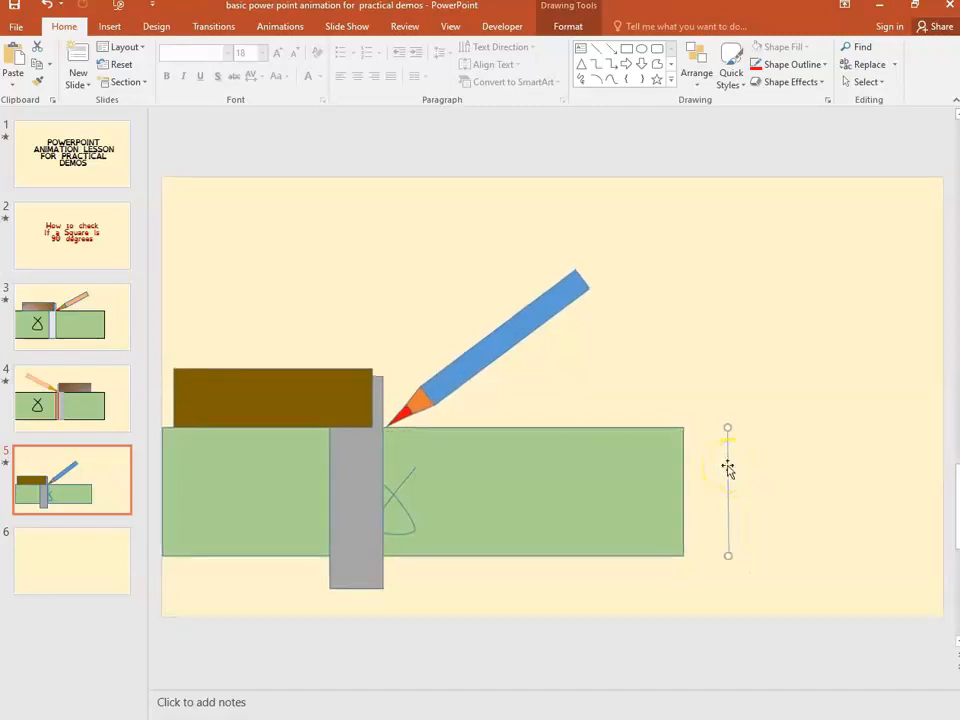
pyautogui.rightClick(728, 465)
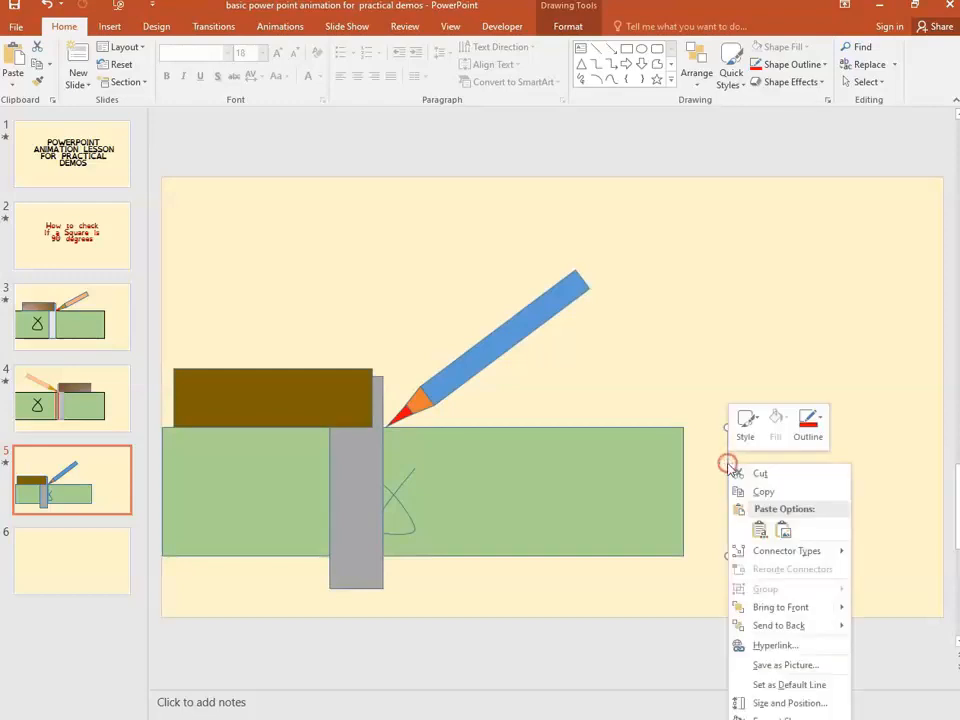
pyautogui.click(809, 421)
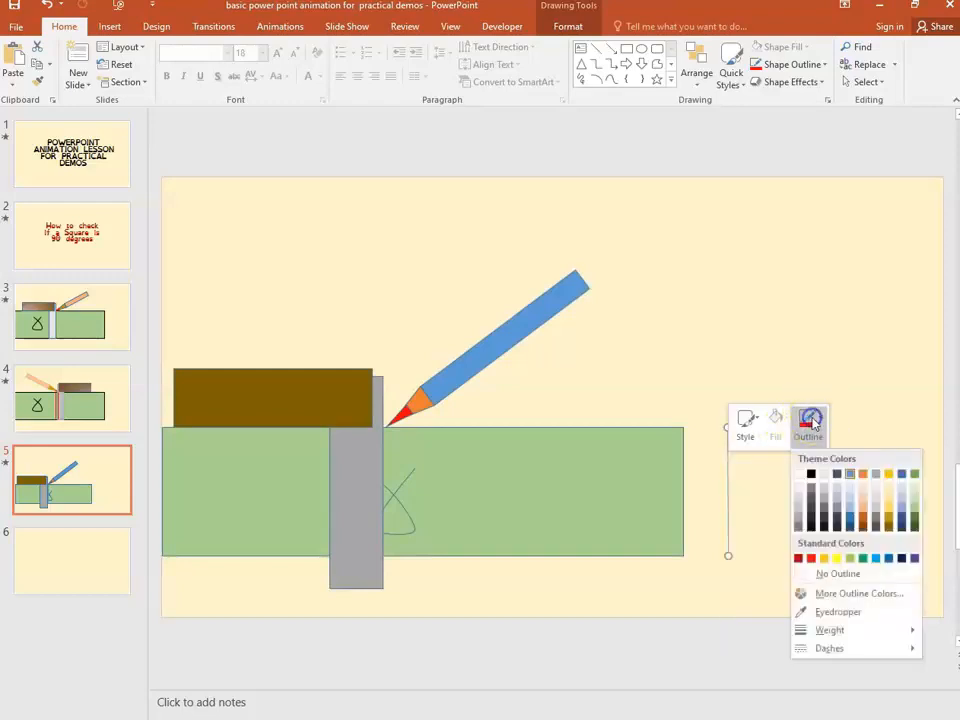
pyautogui.click(810, 557)
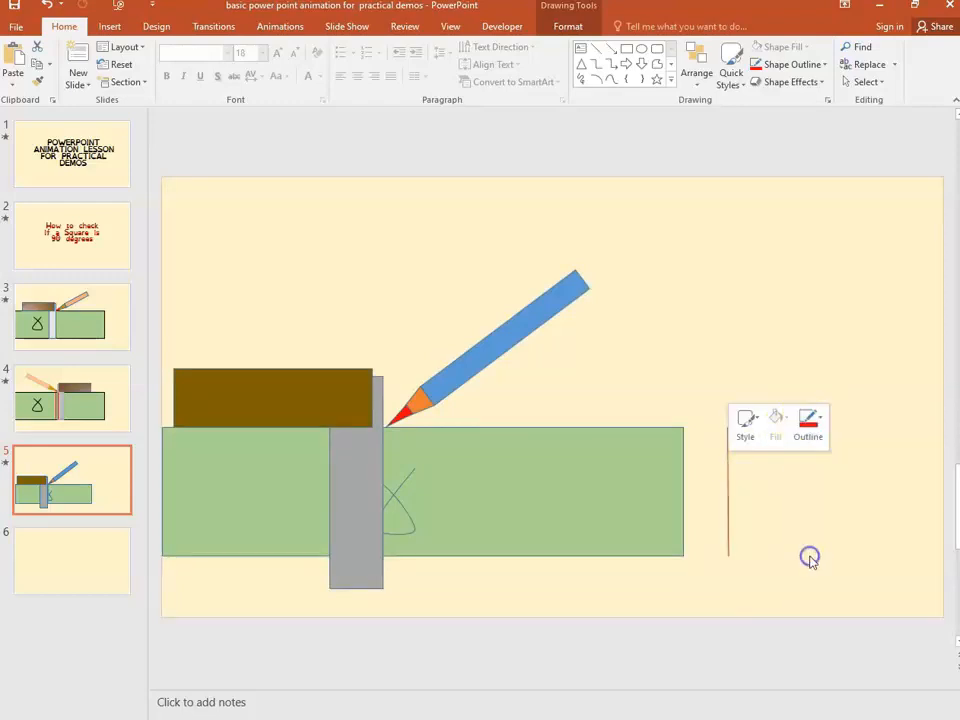
pyautogui.rightClick(729, 502)
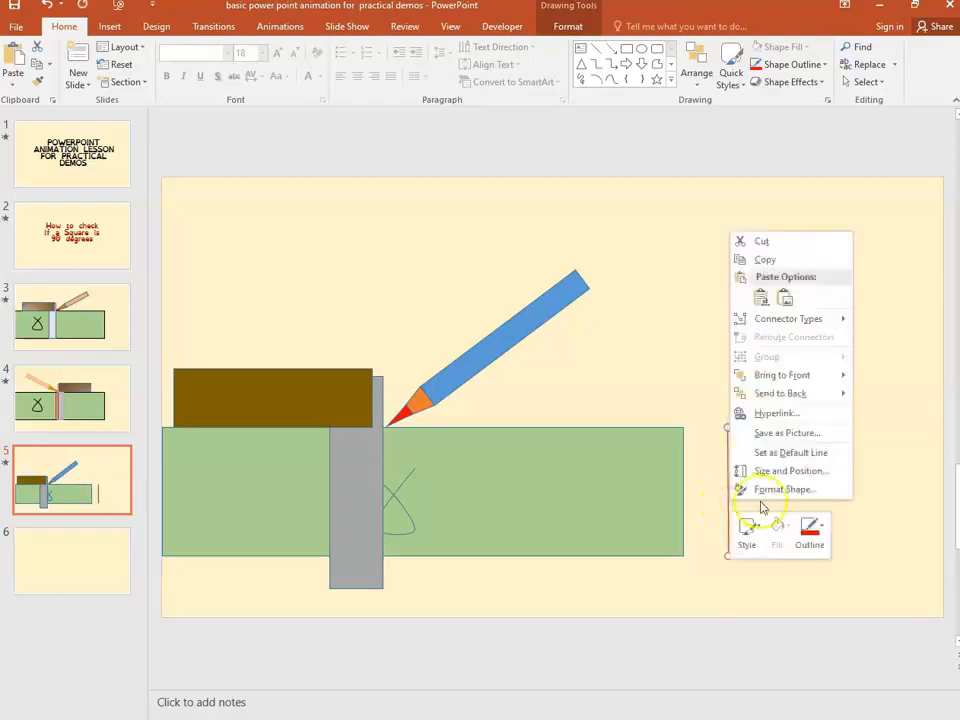
pyautogui.click(815, 537)
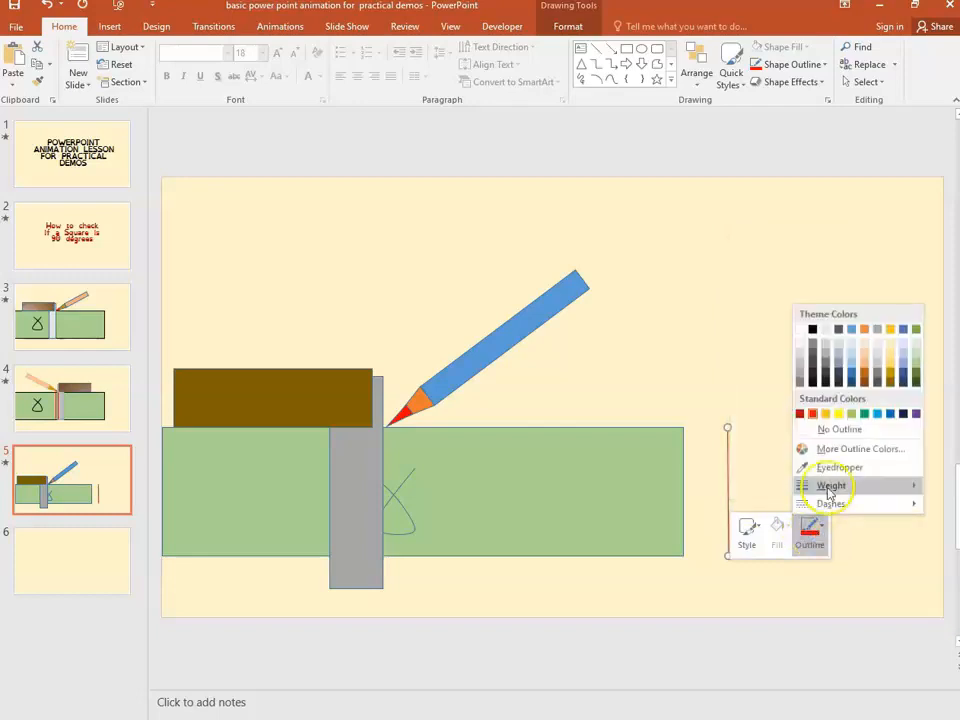
pyautogui.moveTo(828, 488)
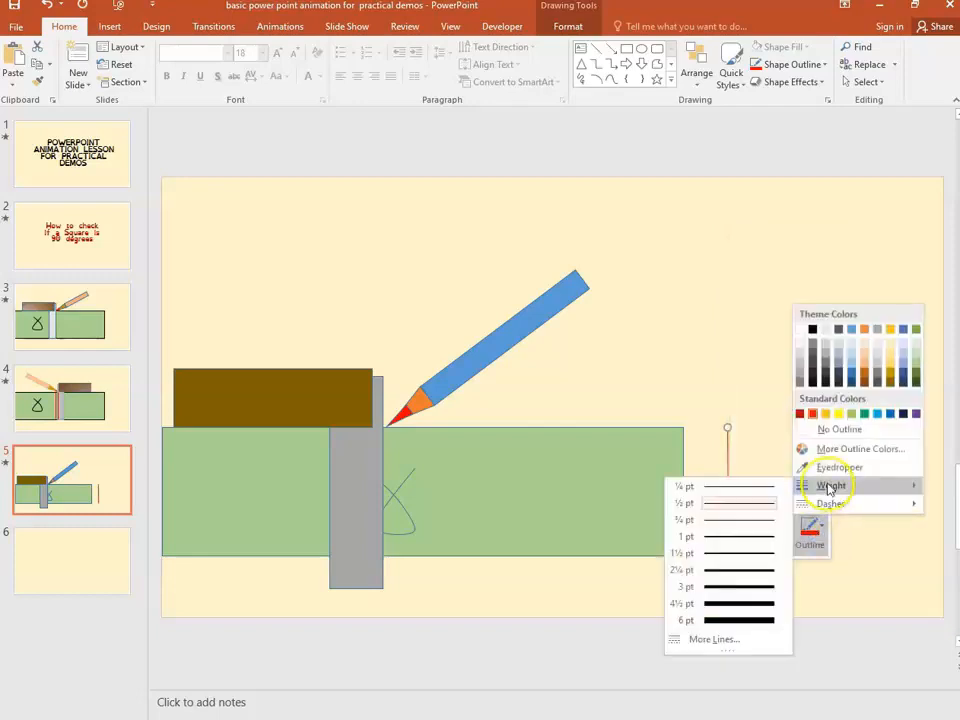
pyautogui.click(755, 588)
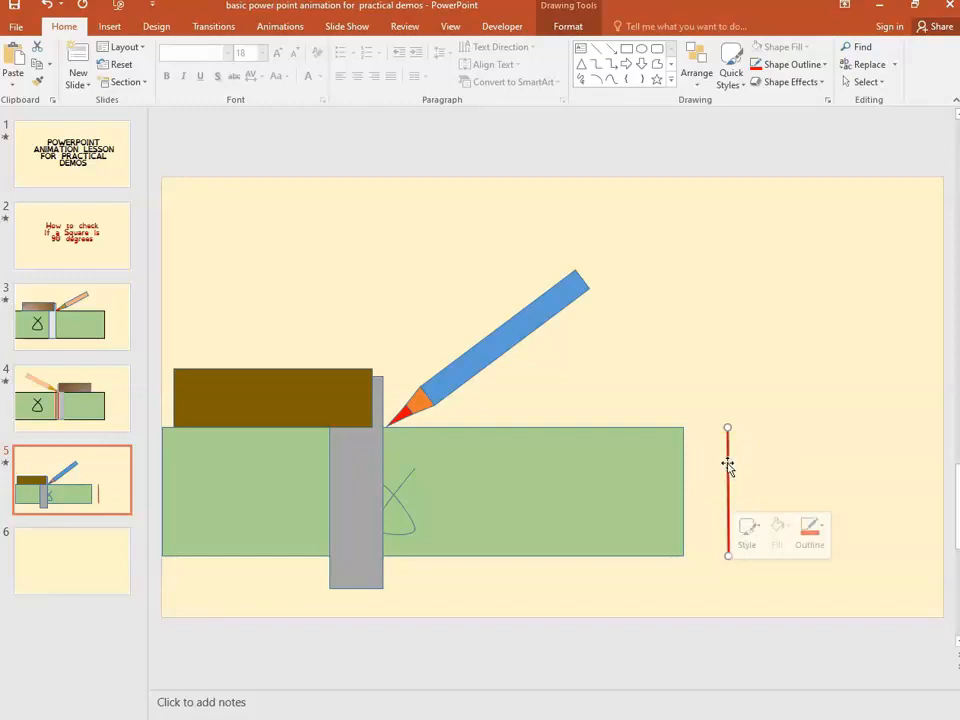
pyautogui.click(804, 470)
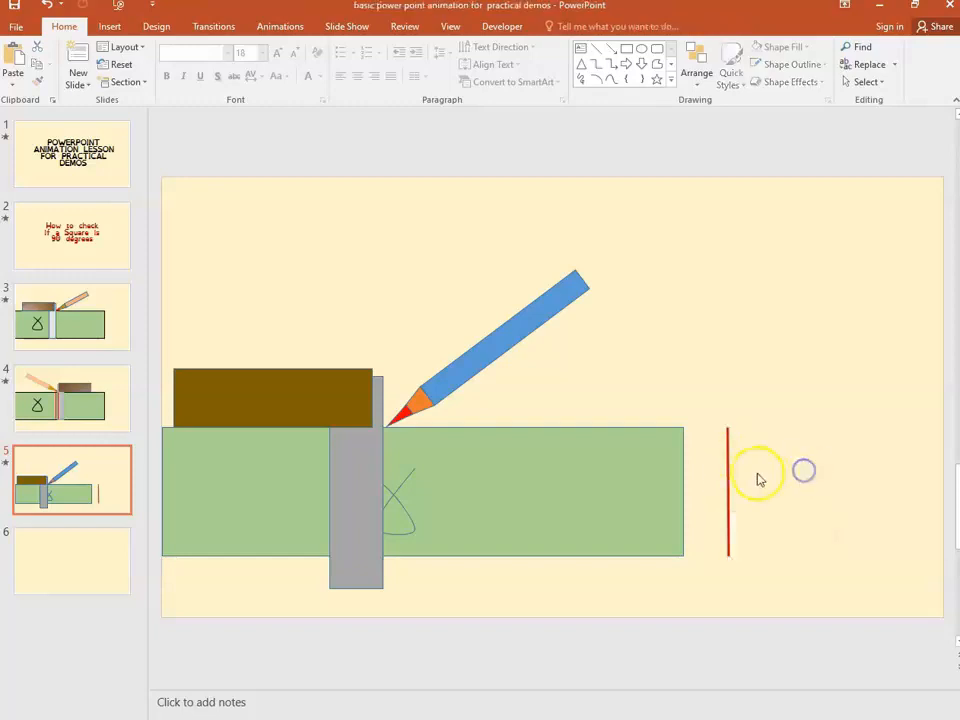
# - Apply a Wipe entrance animation with the From Top direction to the red line and preview the slide
pyautogui.click(728, 487)
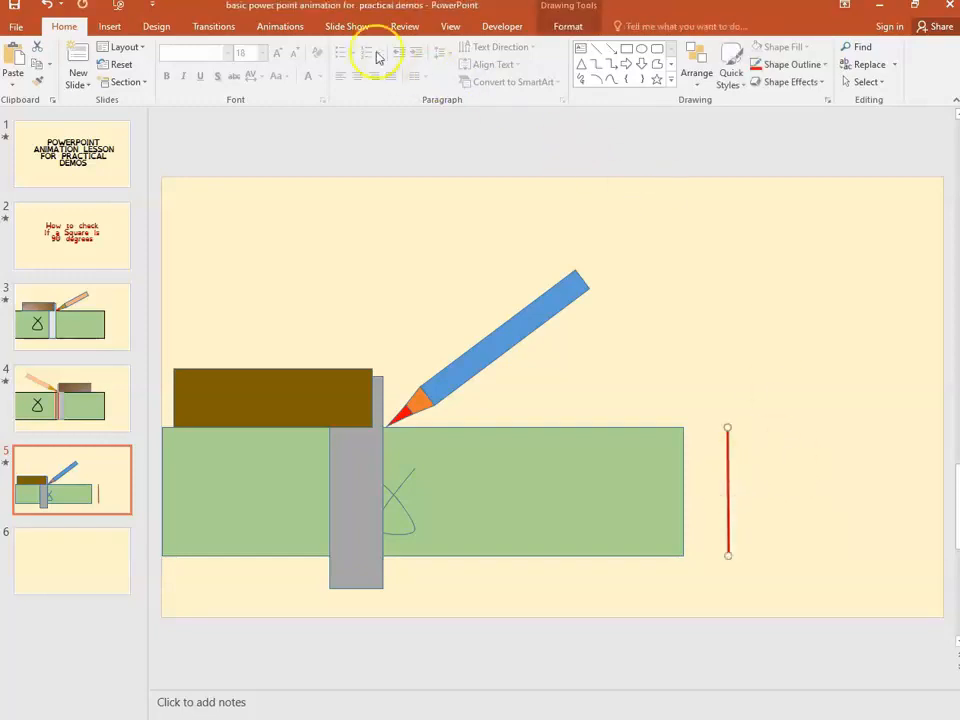
pyautogui.click(282, 28)
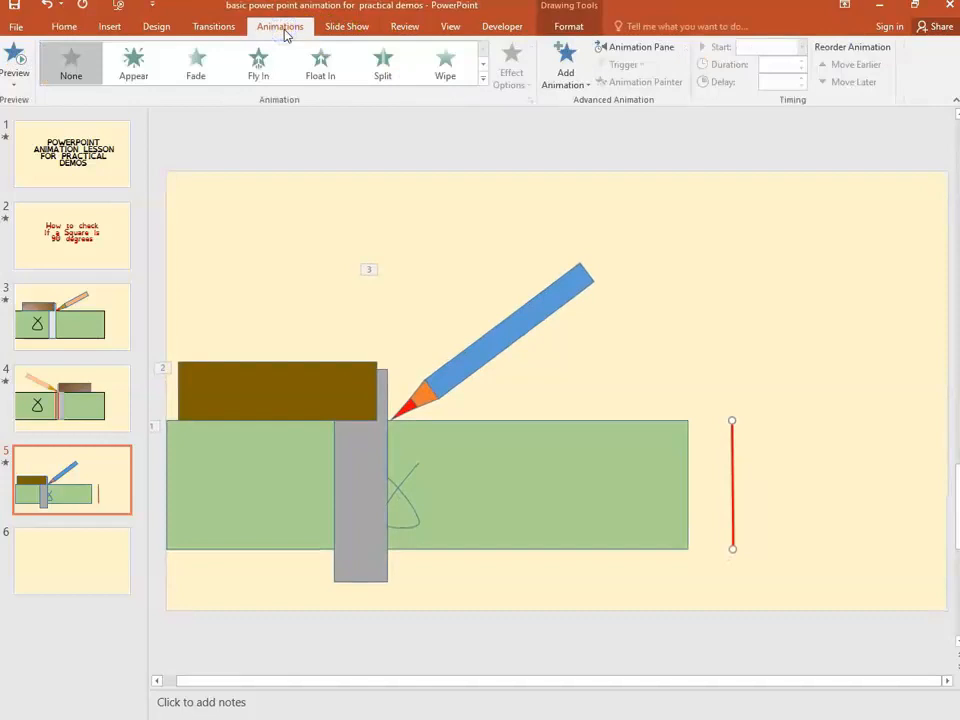
pyautogui.click(446, 70)
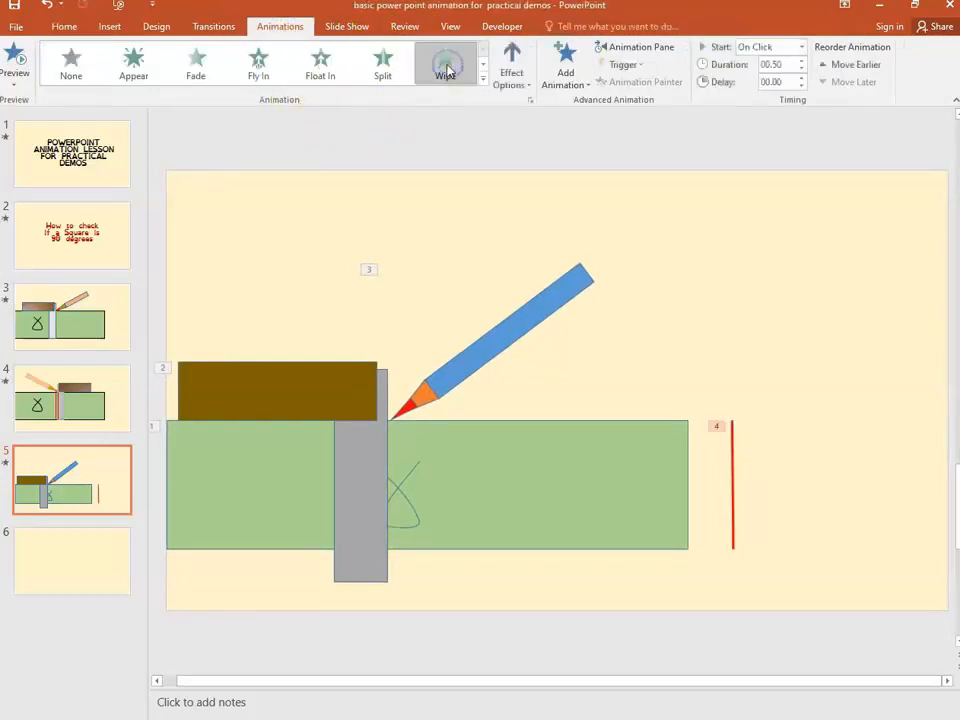
pyautogui.click(528, 88)
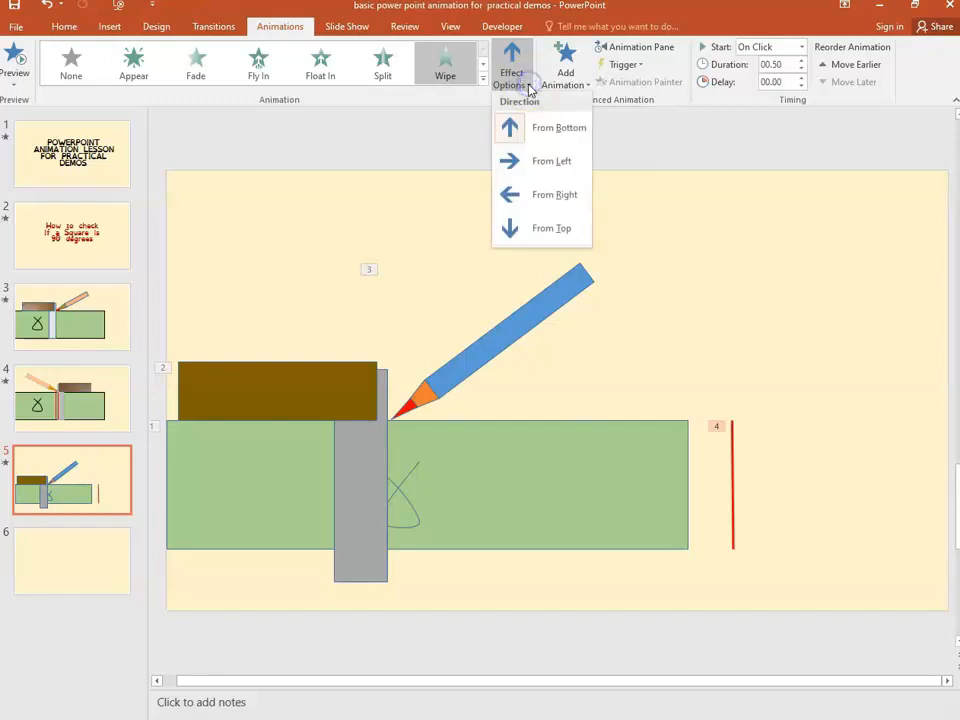
pyautogui.click(546, 230)
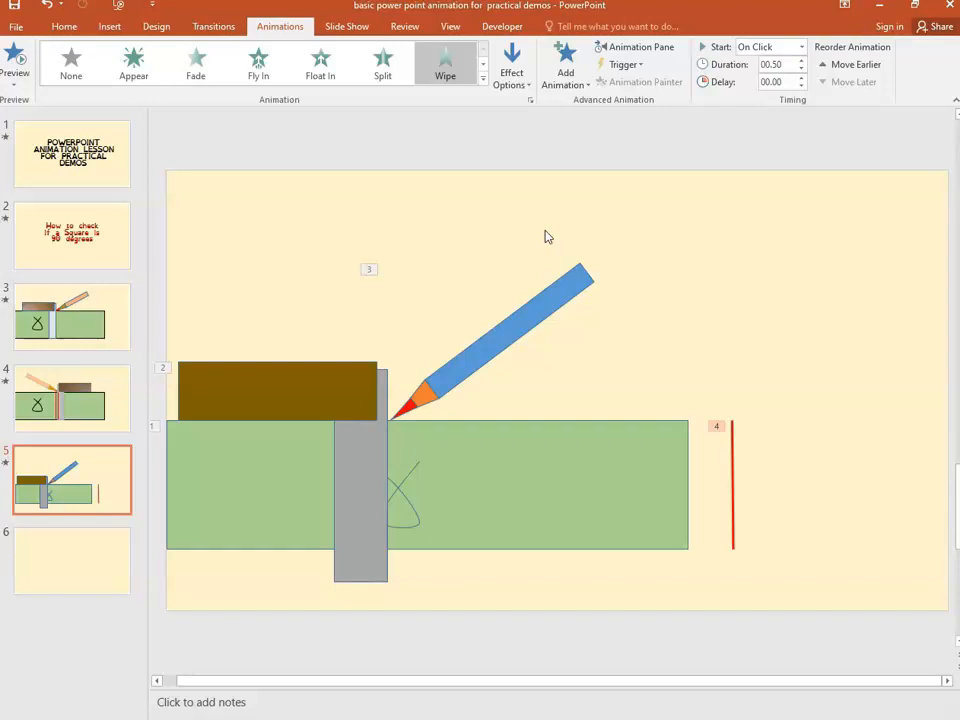
pyautogui.click(16, 60)
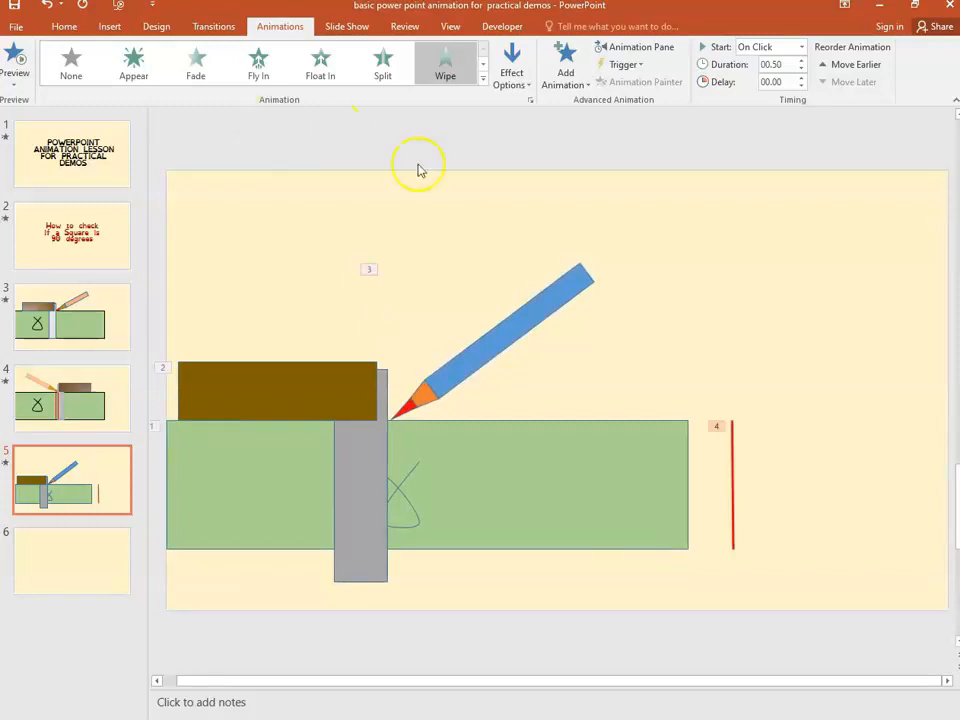
# - Set the red line's Wipe duration to 3 seconds and move the line against the blade's right edge under the pencil tip
pyautogui.click(734, 483)
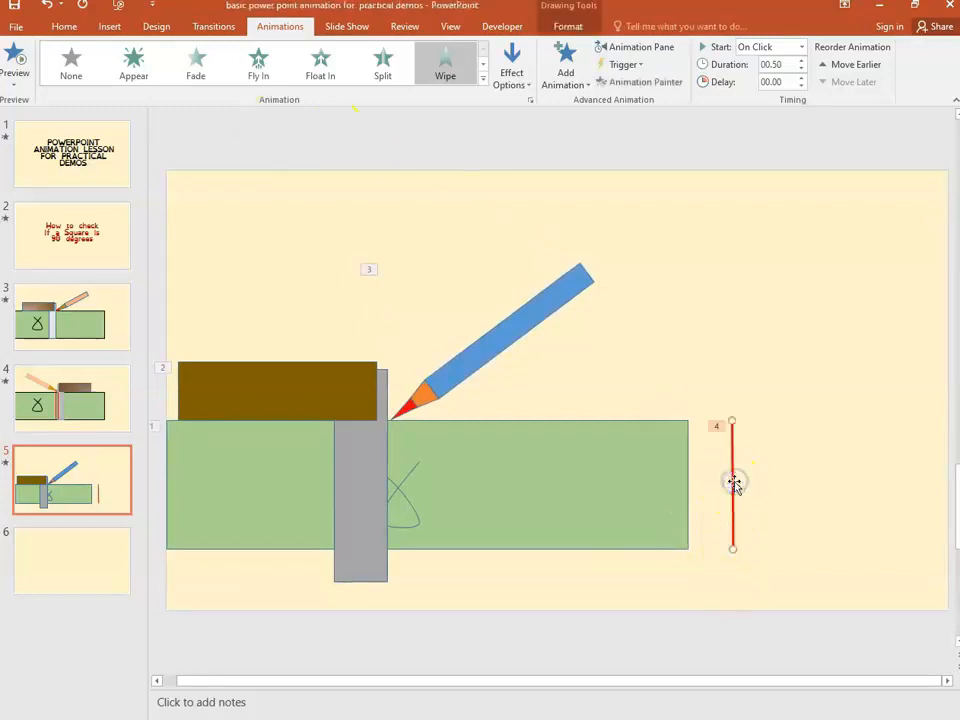
pyautogui.click(620, 52)
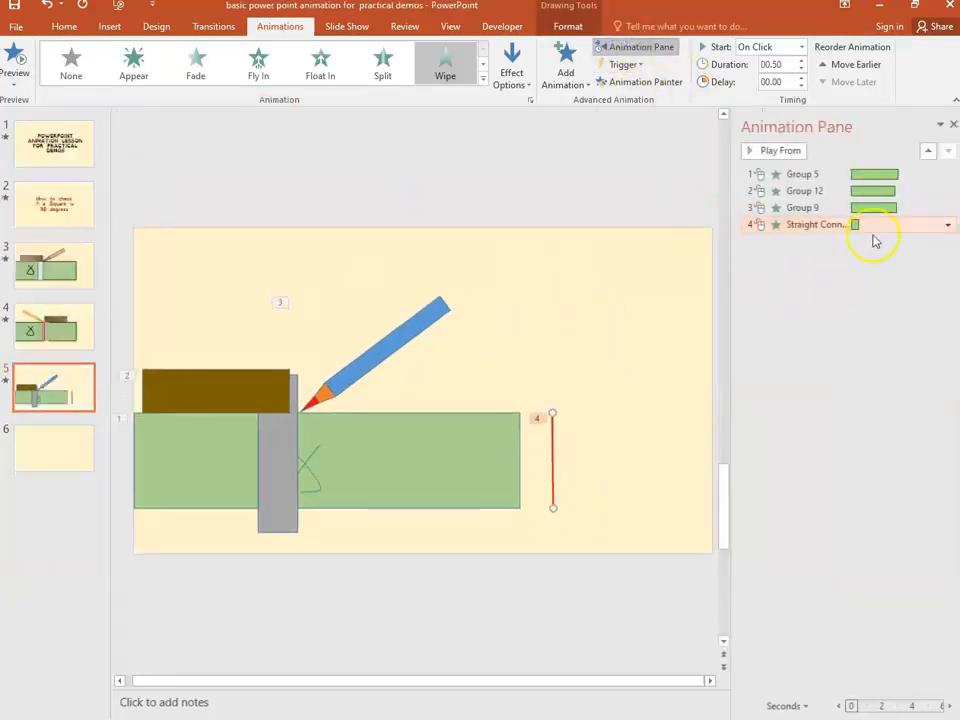
pyautogui.moveTo(858, 224); pyautogui.dragTo(898, 223)
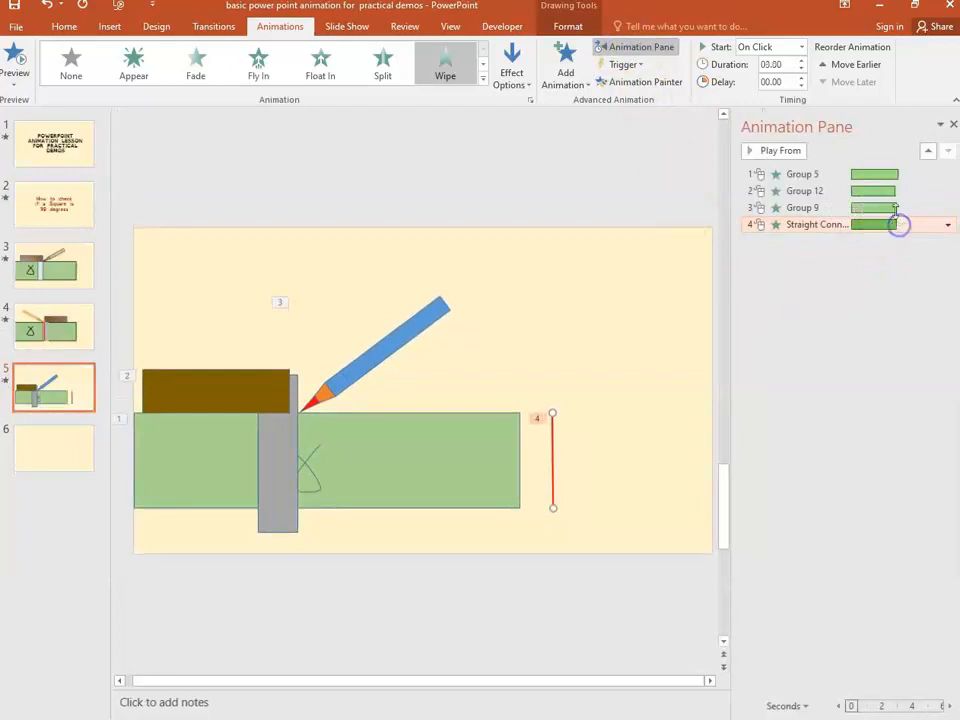
pyautogui.click(952, 124)
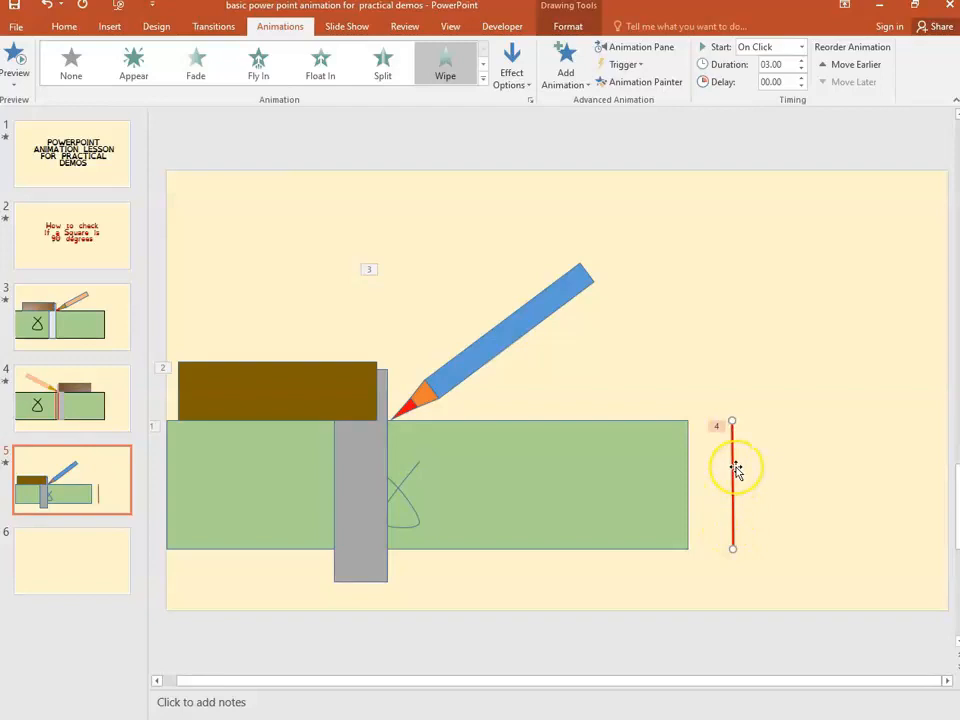
pyautogui.moveTo(734, 468)
pyautogui.mouseDown()
pyautogui.moveTo(617, 491)
pyautogui.moveTo(386, 473)
pyautogui.mouseUp()
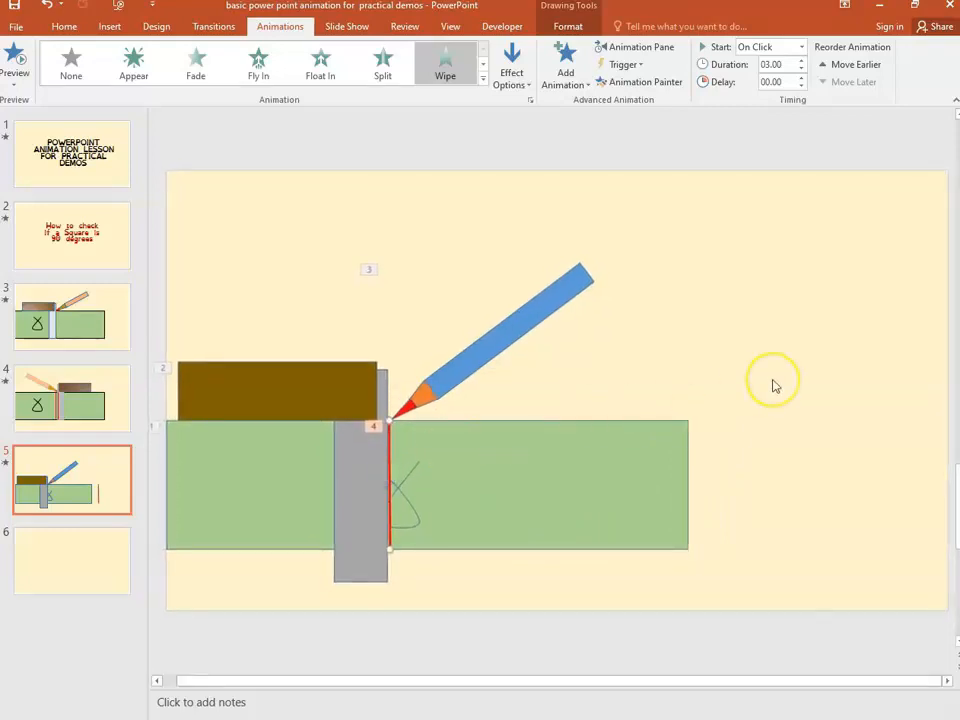
# - Add a Lines motion path to the pencil, ending with its tip at the lower end of the red line
pyautogui.click(479, 355)
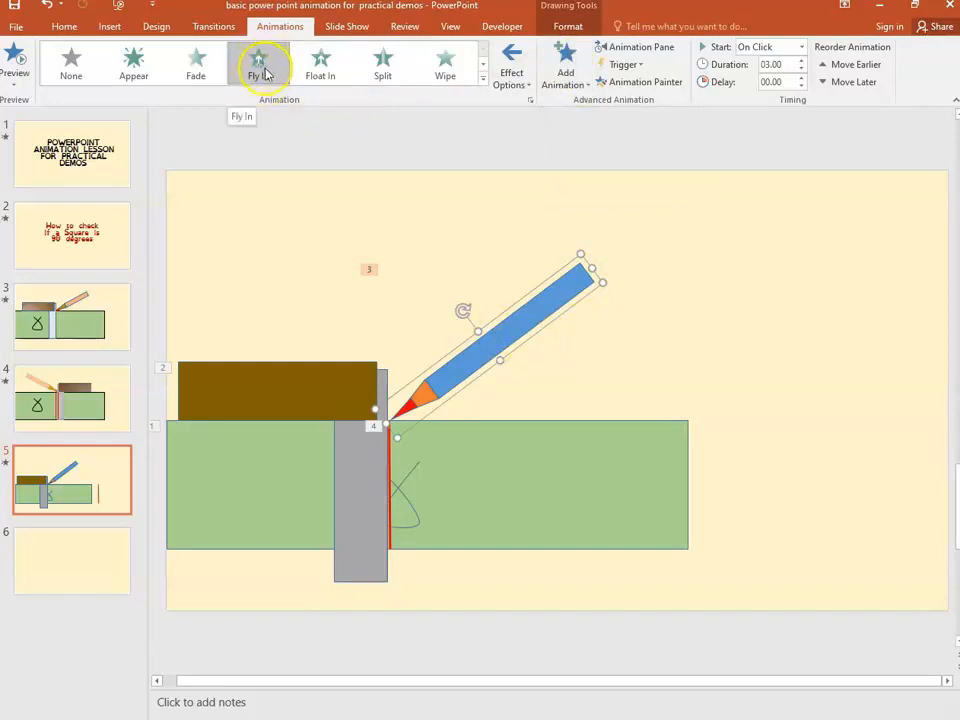
pyautogui.click(577, 80)
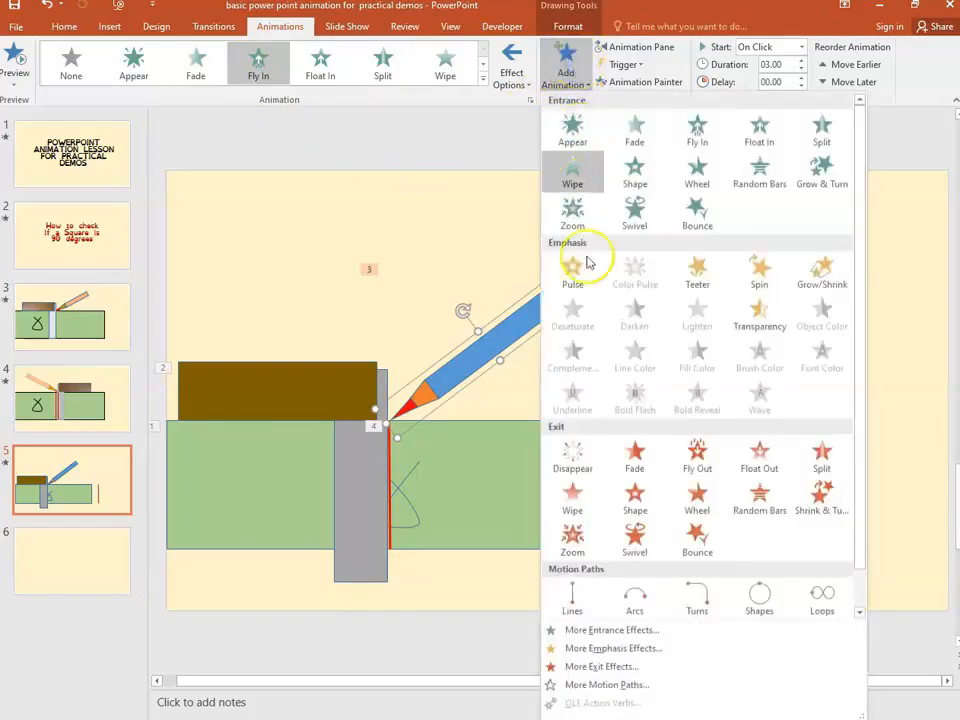
pyautogui.click(573, 600)
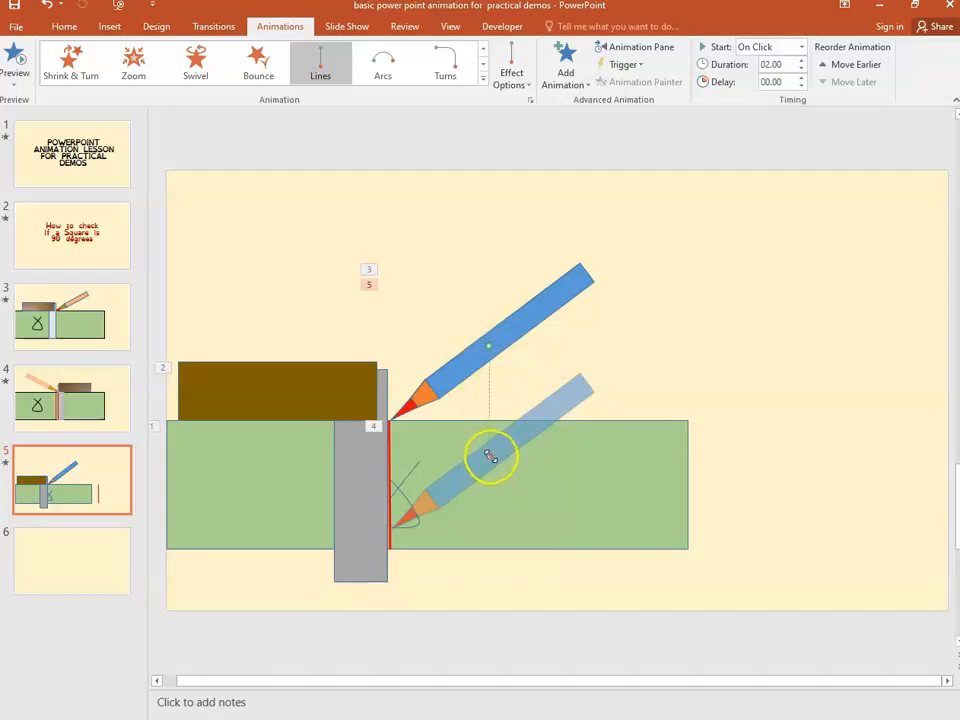
pyautogui.moveTo(490, 456); pyautogui.dragTo(484, 482)
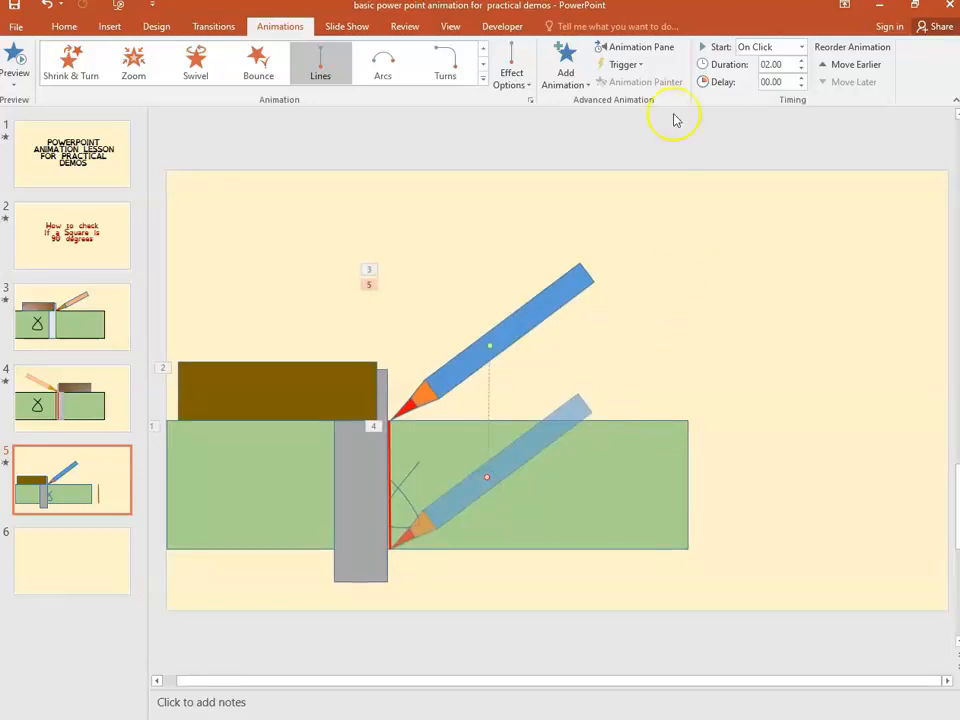
# - Set the pencil's motion path to last 3 seconds and to start With Previous
pyautogui.click(638, 47)
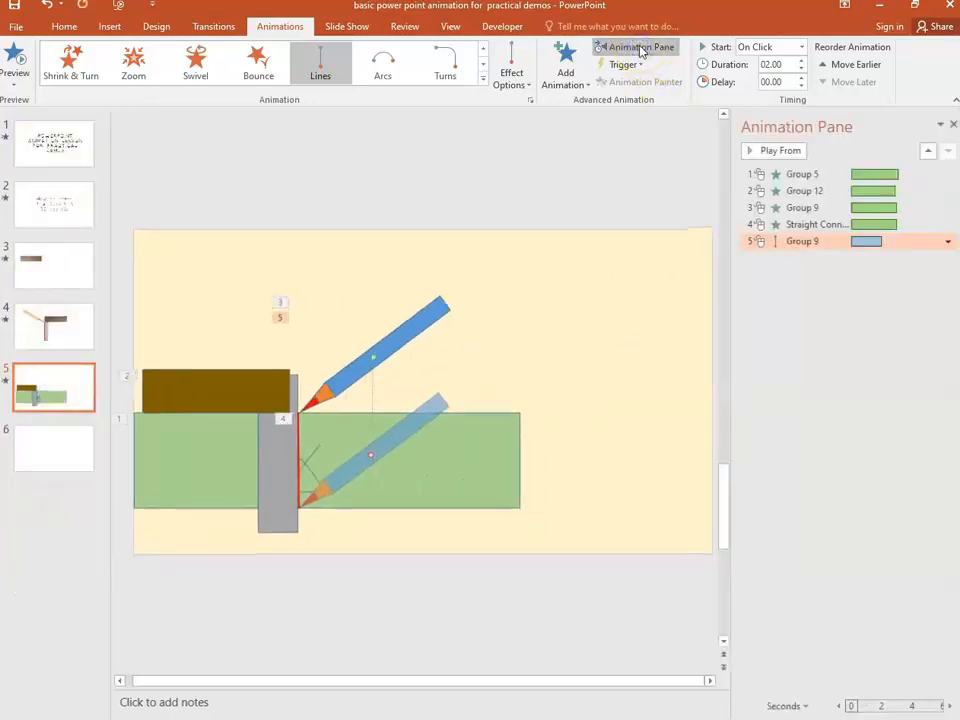
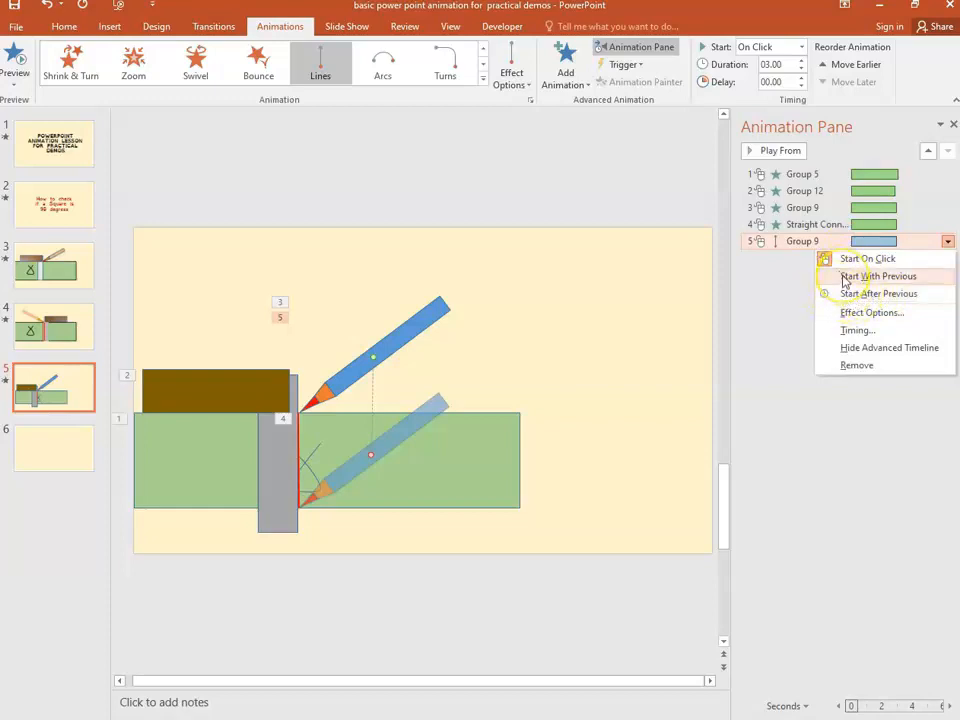
pyautogui.click(845, 280)
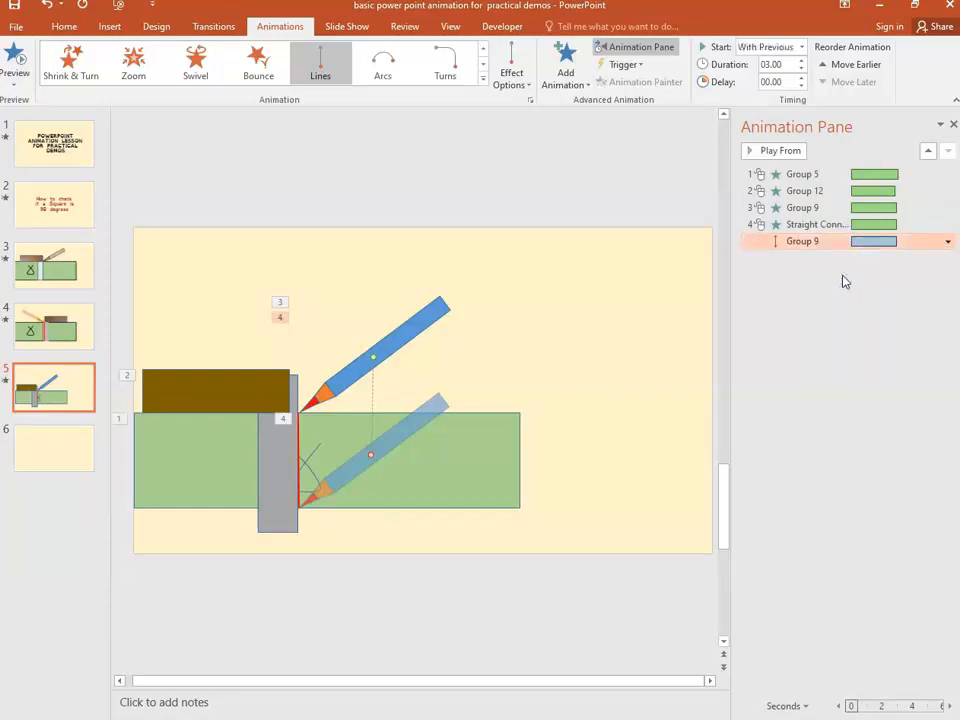
pyautogui.click(952, 124)
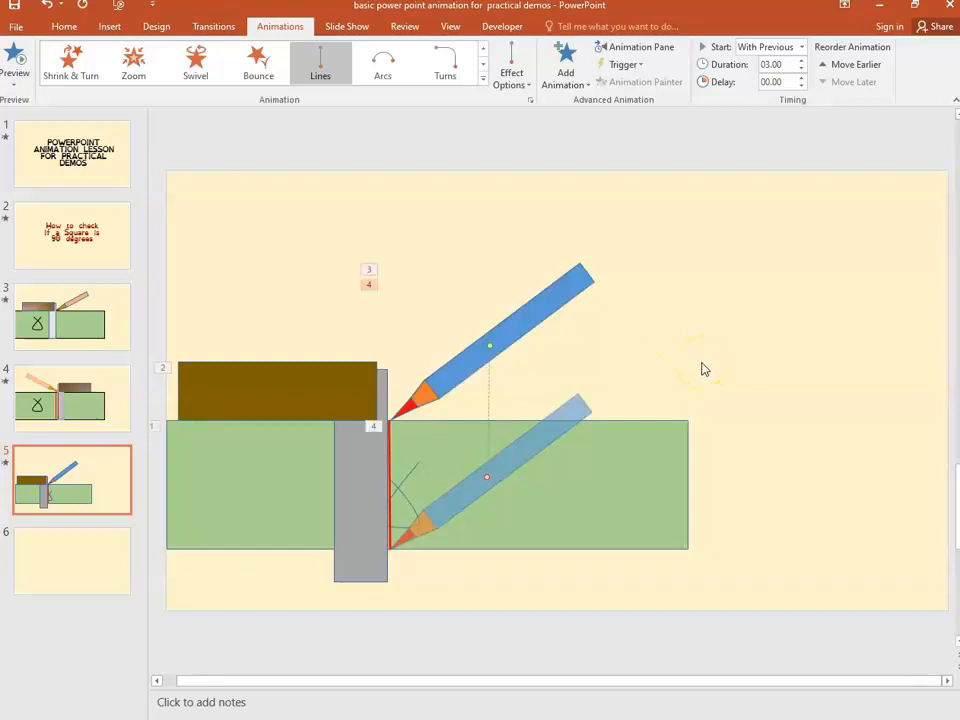
# - Duplicate slide 5, which holds the square and pencil animation, and open the copy for editing
pyautogui.click(107, 480)
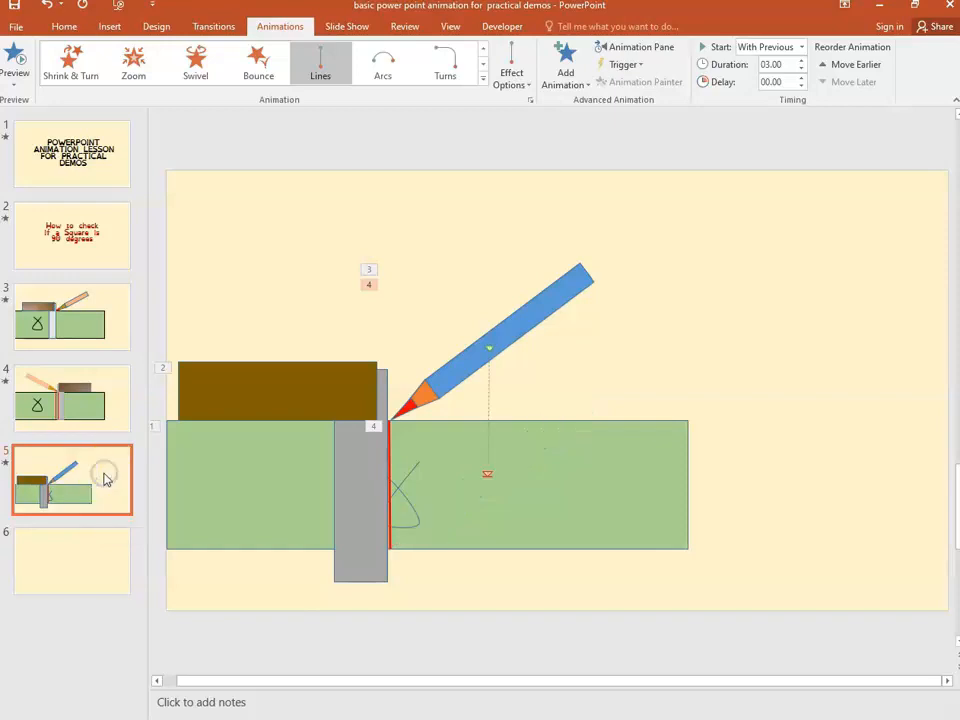
pyautogui.rightClick(107, 480)
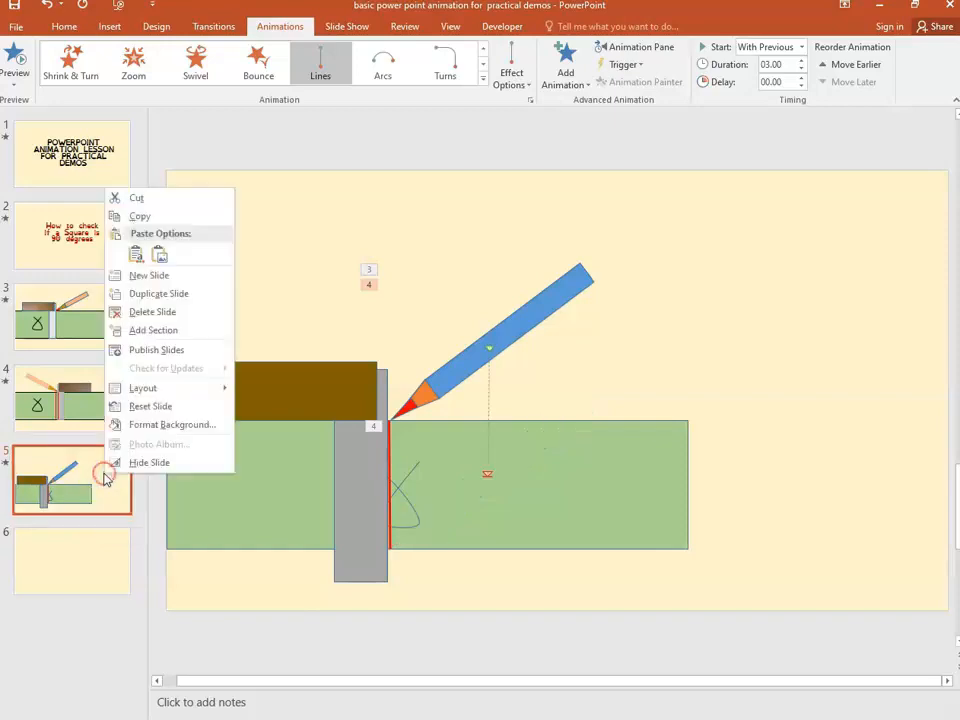
pyautogui.click(148, 293)
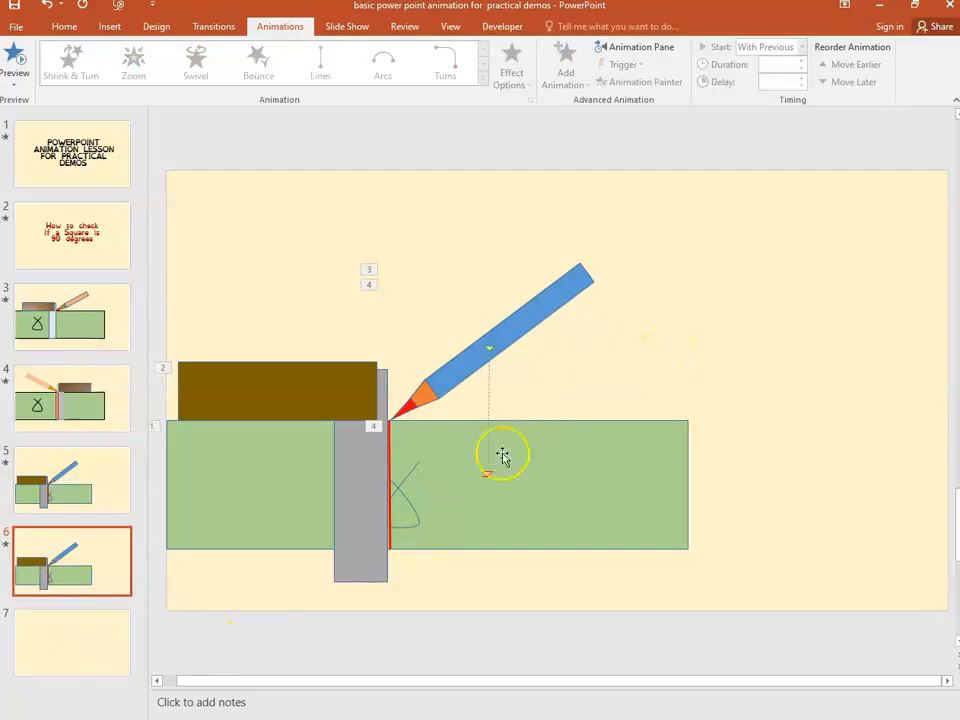
pyautogui.click(111, 476)
pyautogui.click(98, 568)
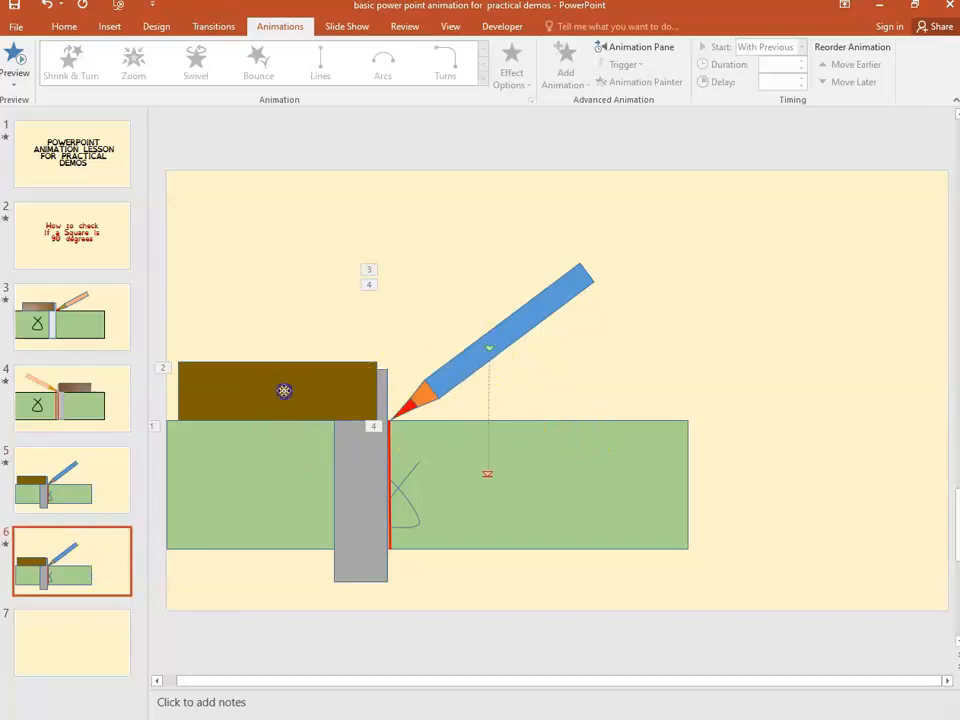
# - Flip the square with a 3-D X Rotation of 180° and move it so its blade sits right of the red line
pyautogui.click(284, 391)
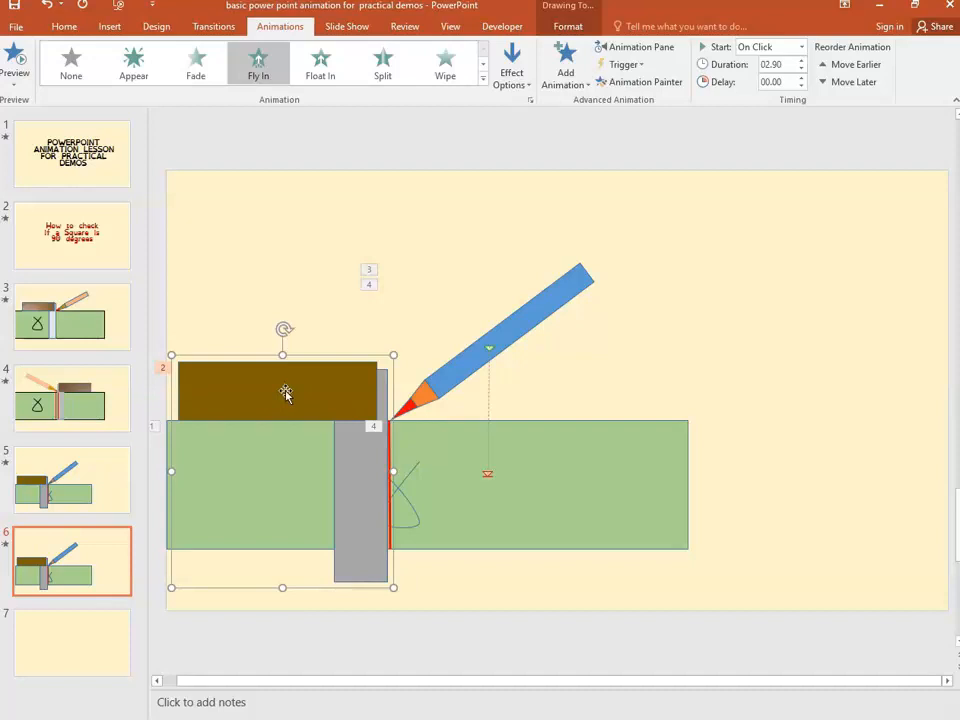
pyautogui.rightClick(287, 395)
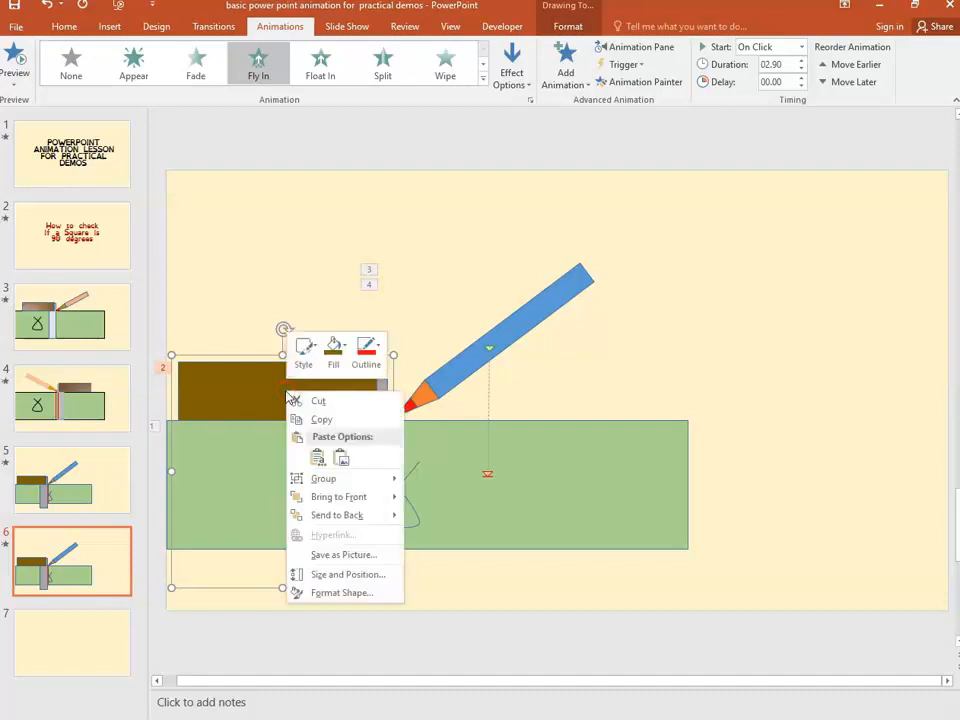
pyautogui.click(363, 594)
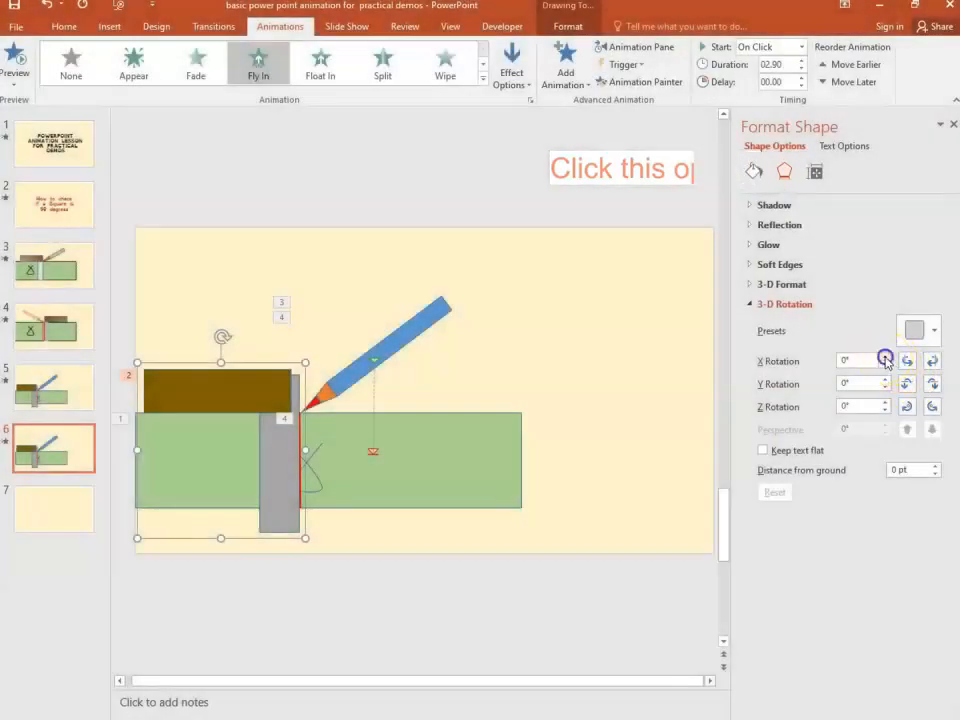
pyautogui.click(885, 357)
pyautogui.click(885, 357)
pyautogui.click(885, 357)
pyautogui.click(885, 357)
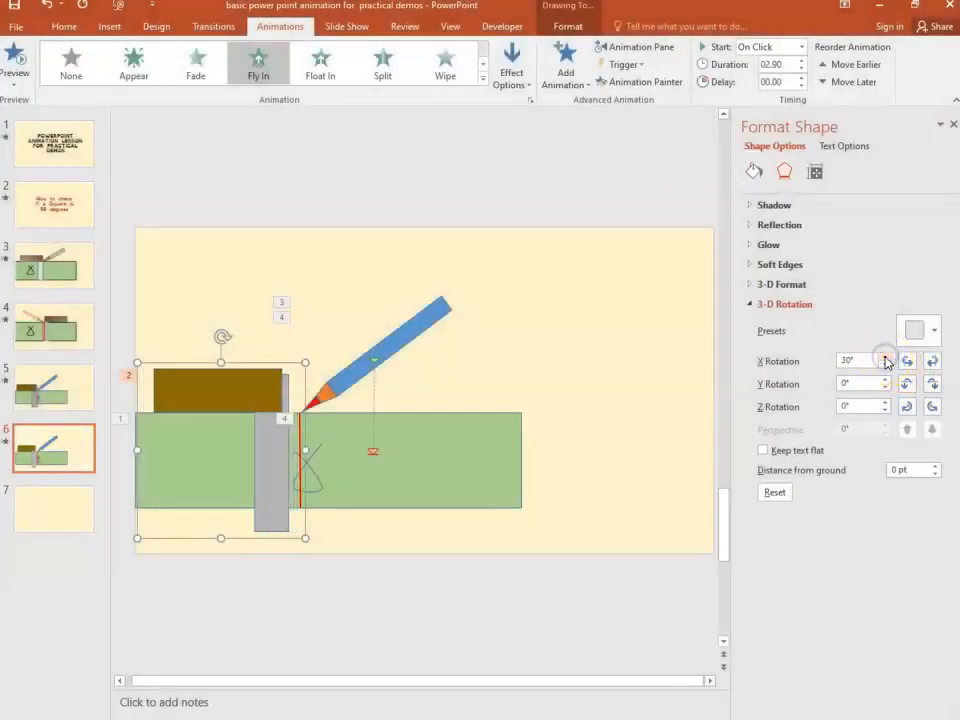
pyautogui.click(885, 357)
pyautogui.click(885, 357)
pyautogui.click(885, 357)
pyautogui.click(885, 357)
pyautogui.click(885, 357)
pyautogui.click(885, 357)
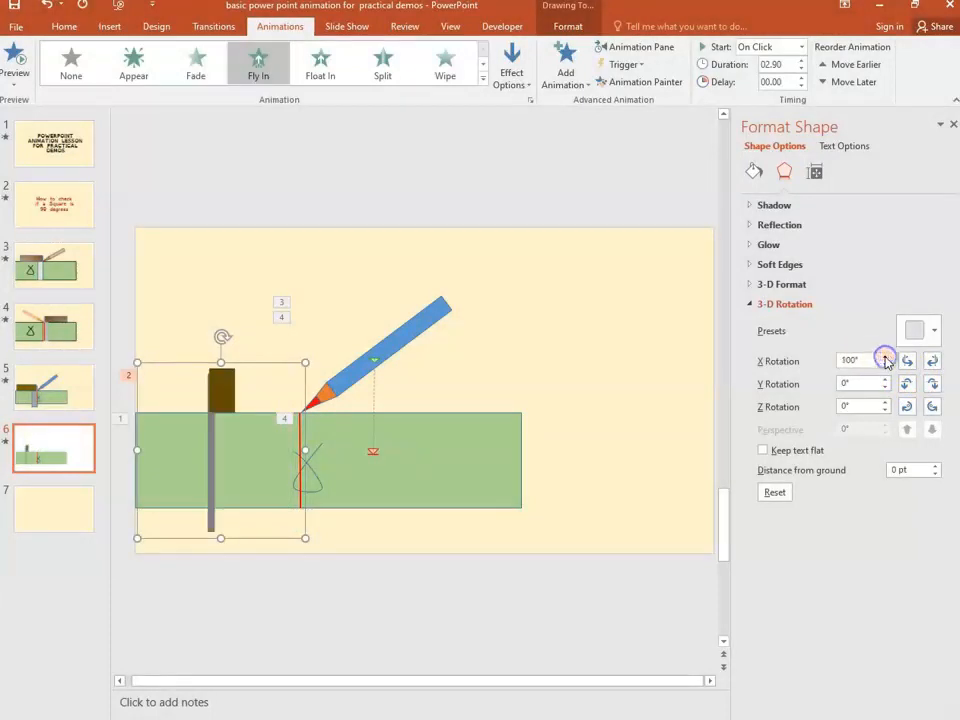
pyautogui.click(885, 357)
pyautogui.click(885, 357)
pyautogui.click(885, 357)
pyautogui.click(885, 357)
pyautogui.click(885, 357)
pyautogui.click(885, 357)
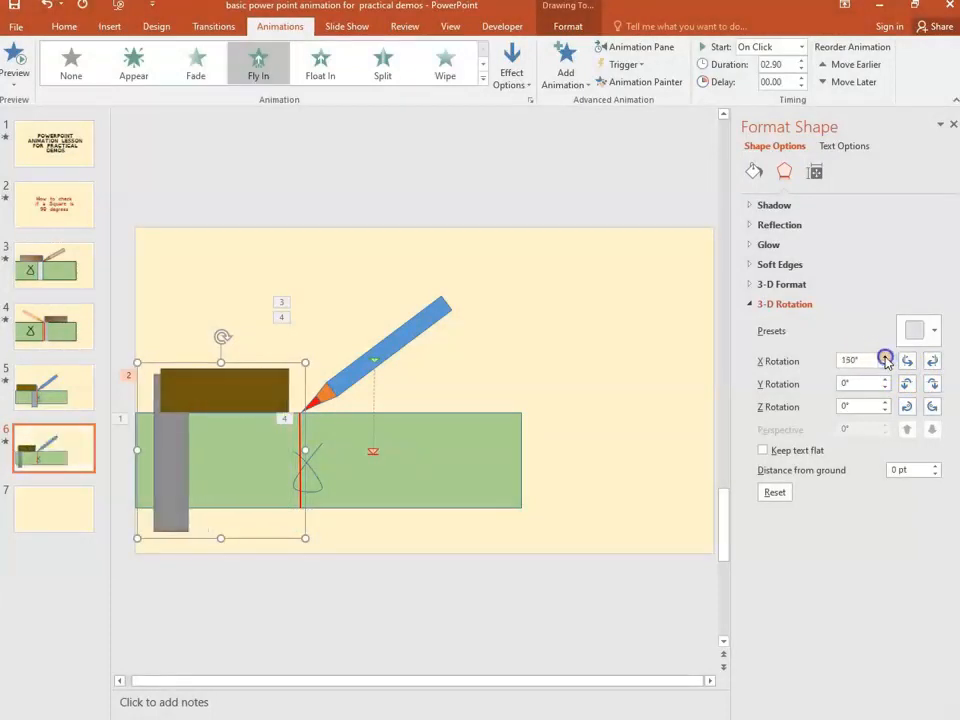
pyautogui.click(885, 357)
pyautogui.click(885, 357)
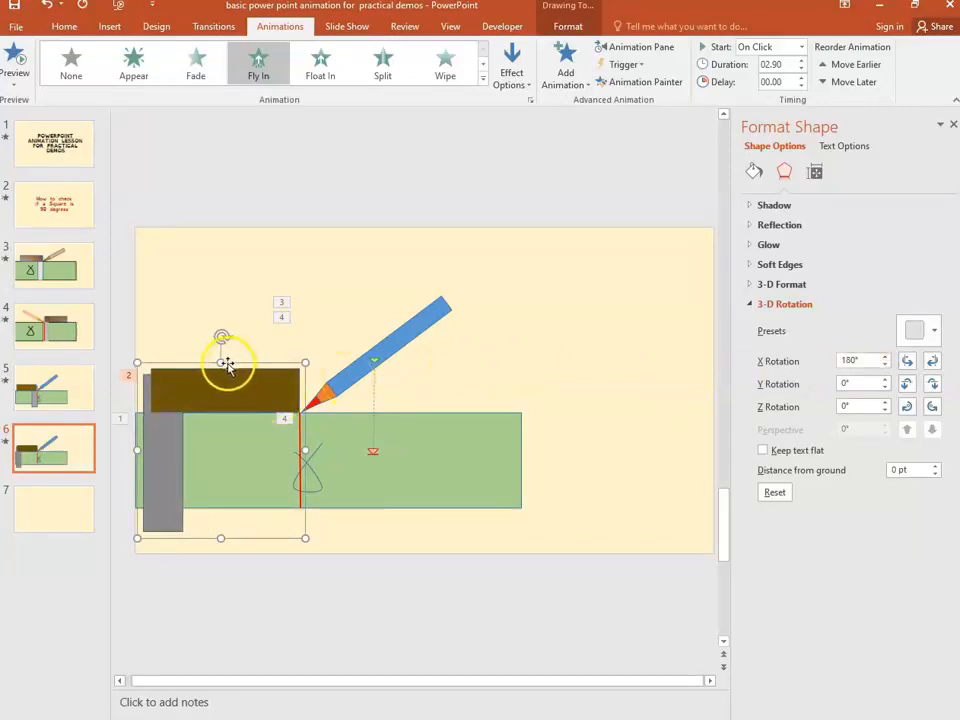
pyautogui.moveTo(228, 366); pyautogui.dragTo(381, 368)
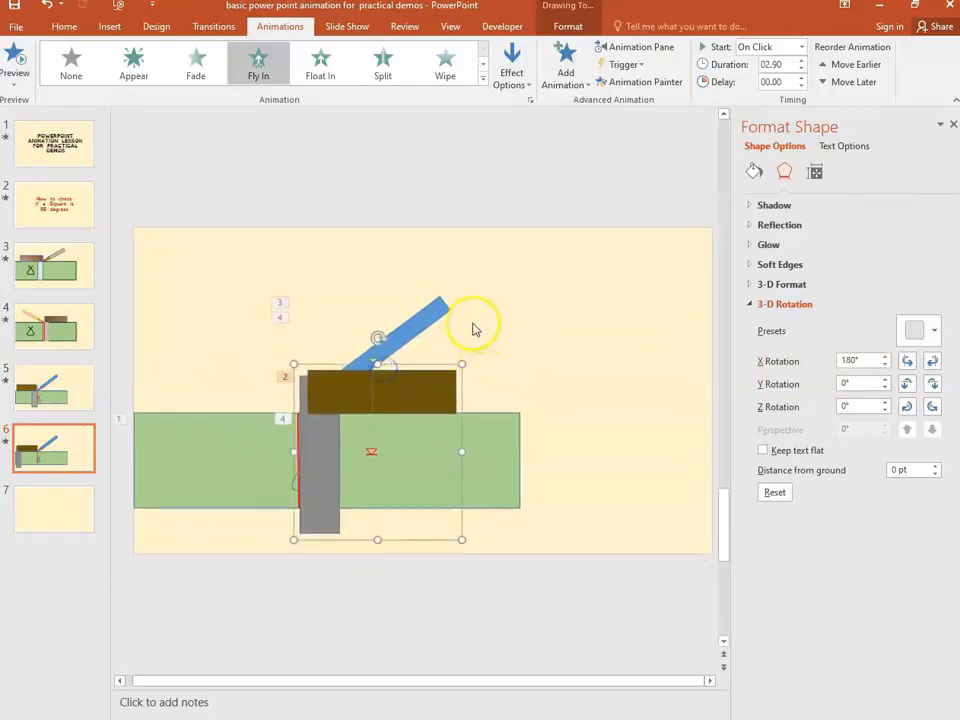
# - Rotate the pencil to slope down from the upper left and place its tip at the red line's upper end
pyautogui.click(419, 323)
pyautogui.click(344, 334)
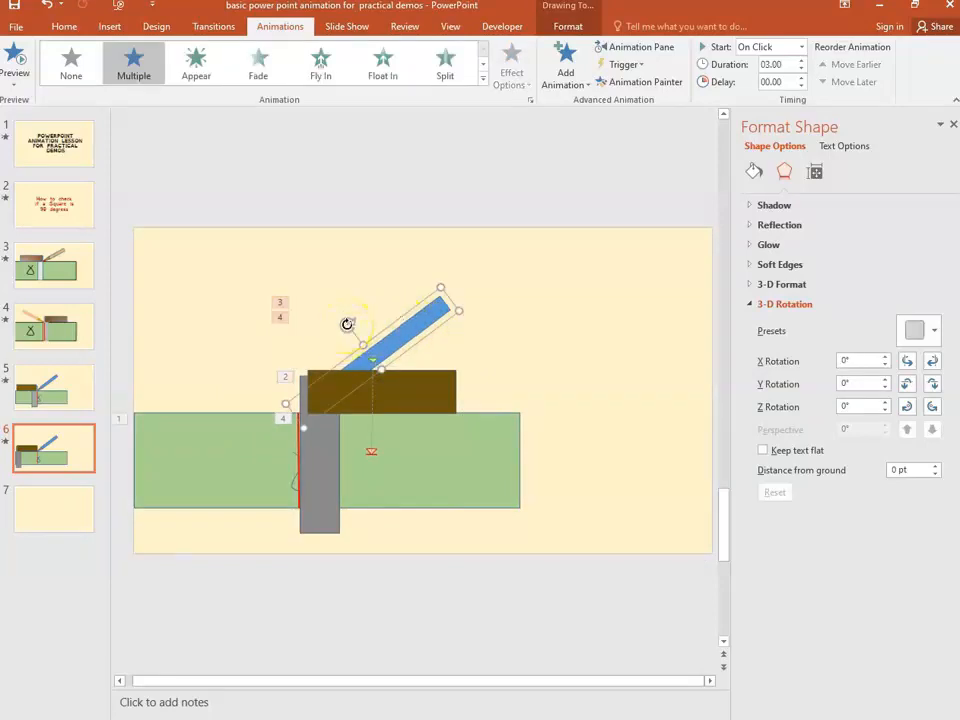
pyautogui.moveTo(347, 324)
pyautogui.mouseDown()
pyautogui.moveTo(242, 384)
pyautogui.moveTo(233, 456)
pyautogui.moveTo(272, 525)
pyautogui.moveTo(269, 506)
pyautogui.mouseUp()
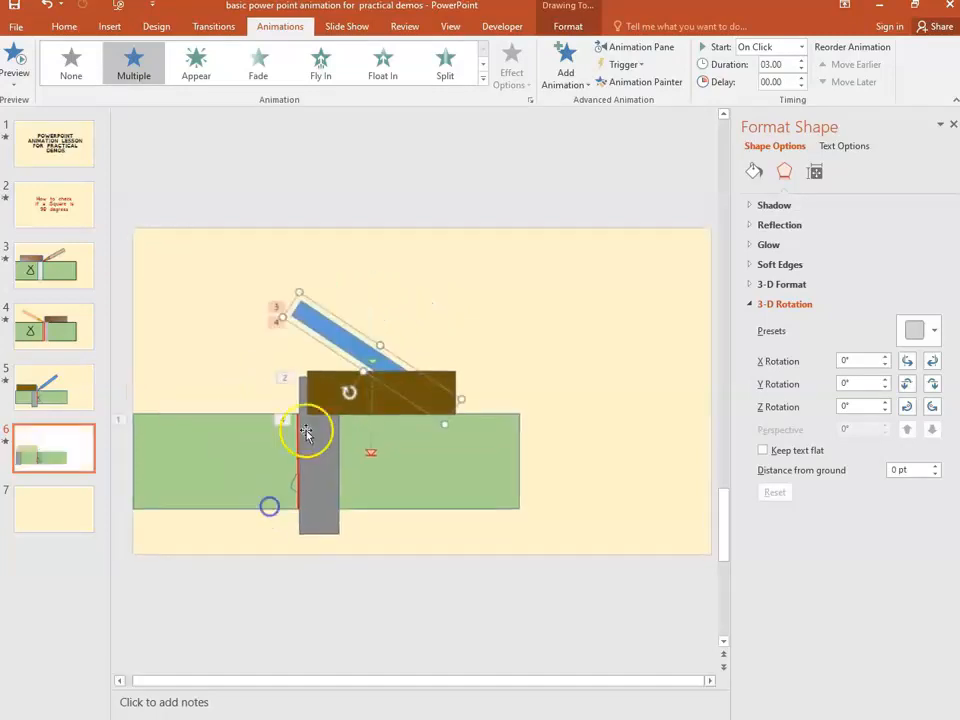
pyautogui.moveTo(358, 326)
pyautogui.mouseDown()
pyautogui.moveTo(306, 319)
pyautogui.moveTo(195, 339)
pyautogui.mouseUp()
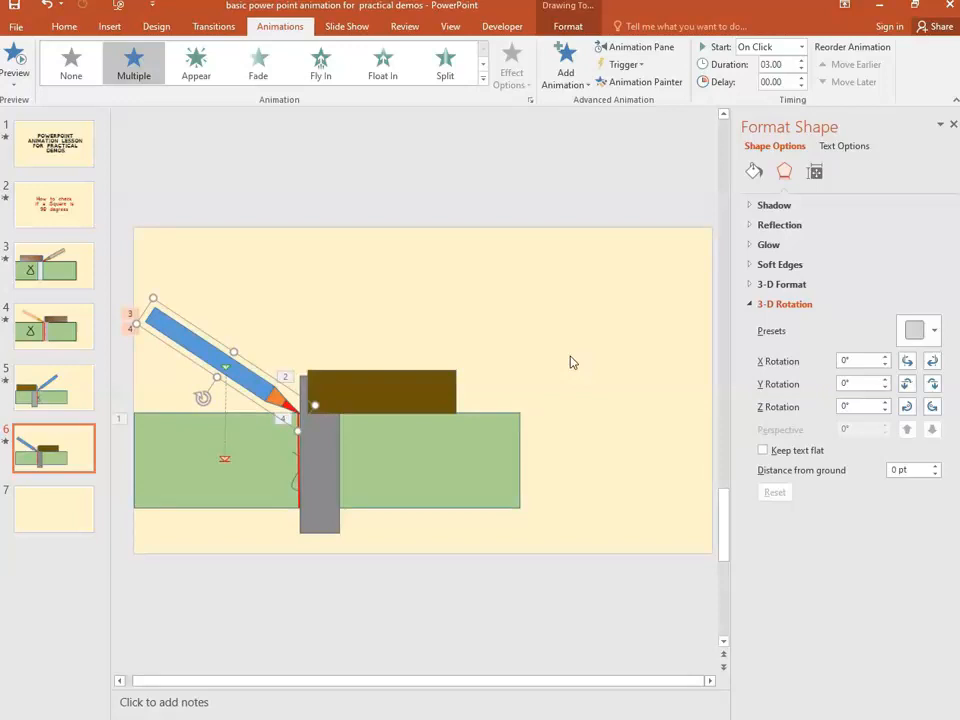
# - Shift the square slightly right to leave a small gap between its blade and the red line
pyautogui.click(338, 390)
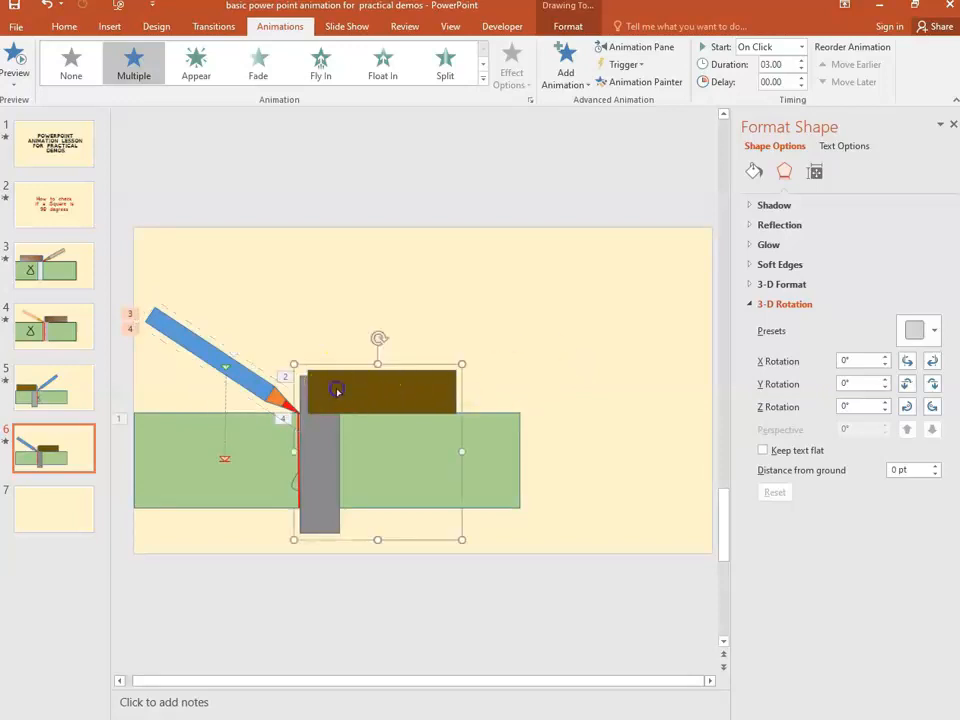
pyautogui.click(362, 366)
pyautogui.moveTo(362, 366); pyautogui.dragTo(371, 373)
pyautogui.click(291, 409)
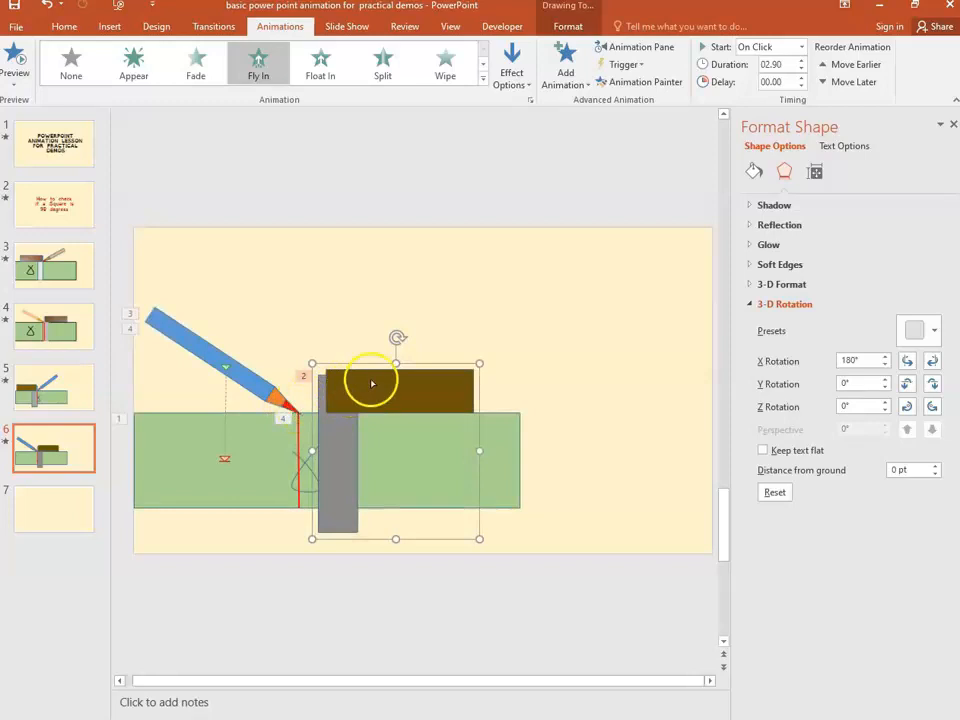
# - Copy the red line, paste it on the slide and place the copy between the original line and the blade
pyautogui.click(297, 432)
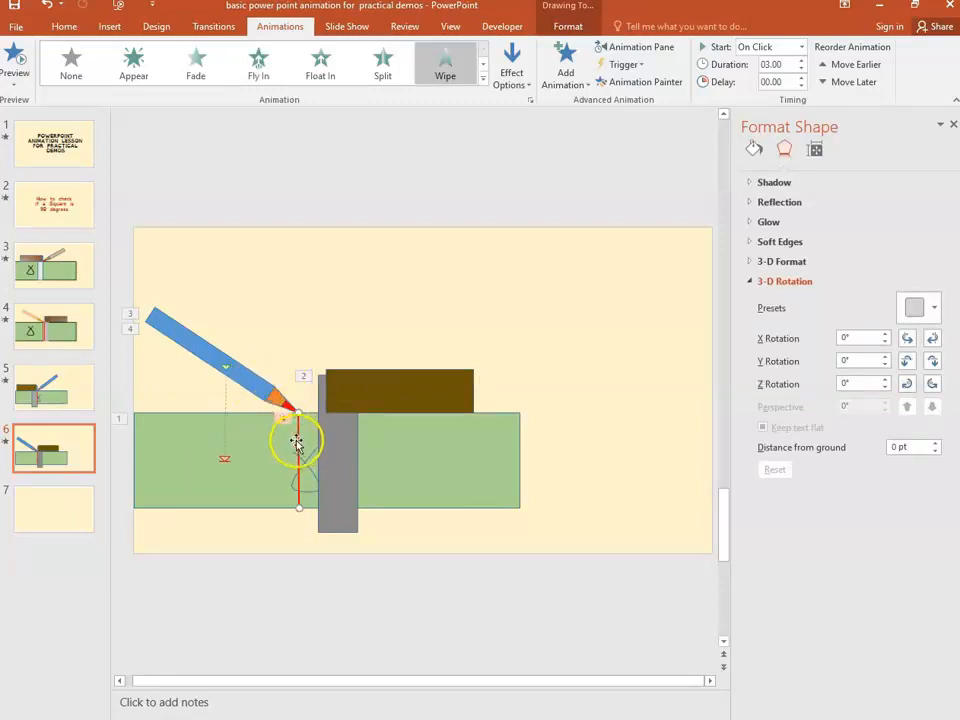
pyautogui.rightClick(298, 436)
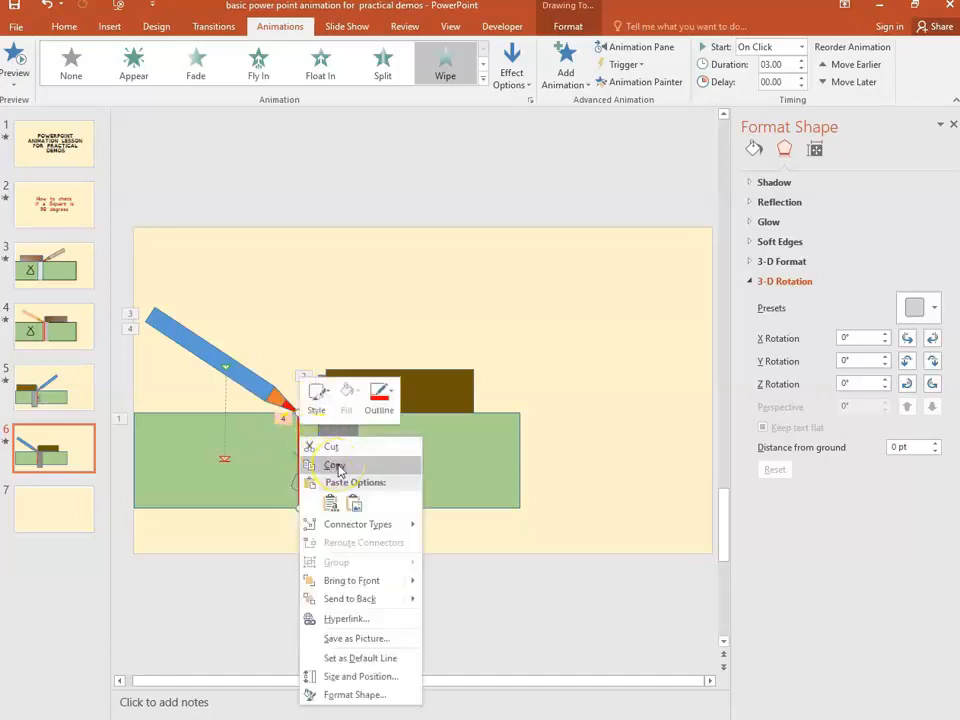
pyautogui.click(336, 467)
pyautogui.rightClick(334, 323)
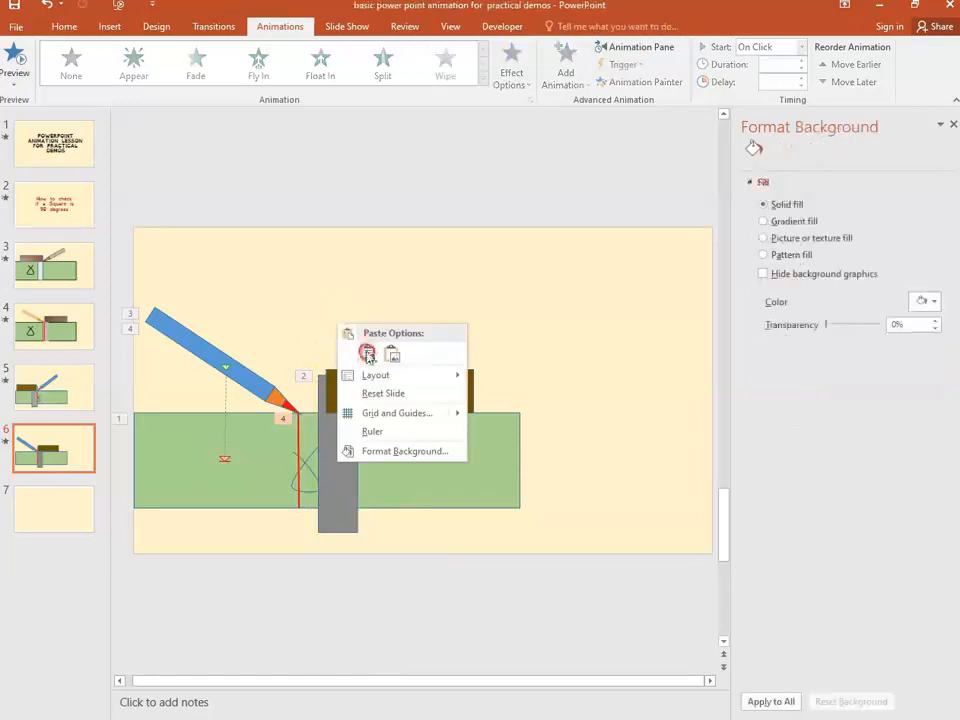
pyautogui.click(367, 357)
pyautogui.moveTo(306, 441); pyautogui.dragTo(303, 440)
# - Move the pencil slightly right so its tip meets the upper end of the copied red line
pyautogui.click(264, 347)
pyautogui.click(253, 382)
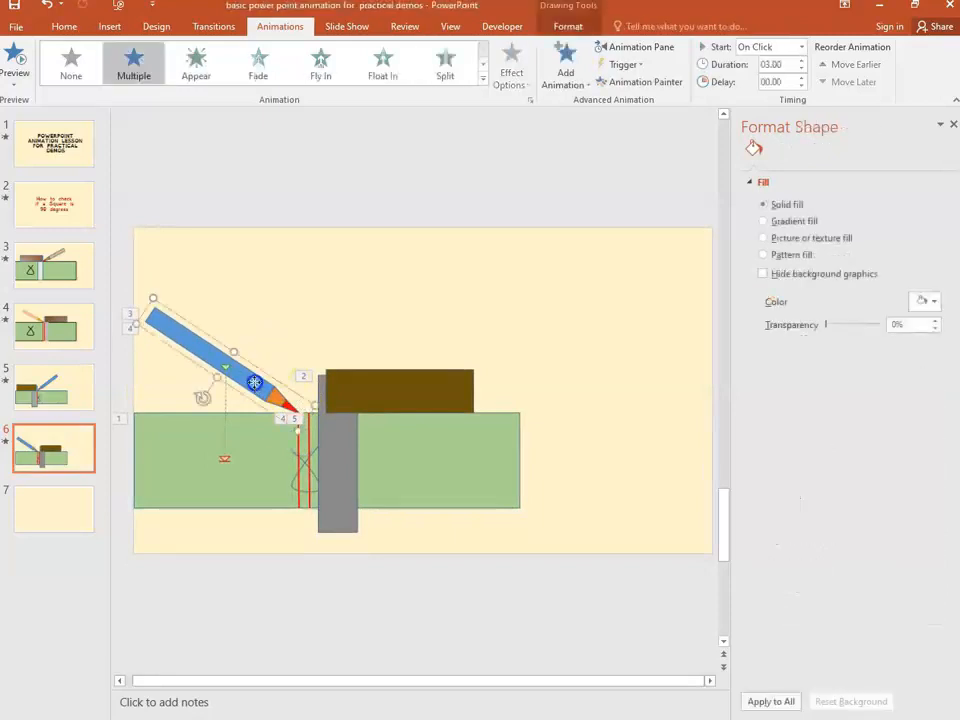
pyautogui.moveTo(253, 382); pyautogui.dragTo(262, 383)
pyautogui.click(332, 326)
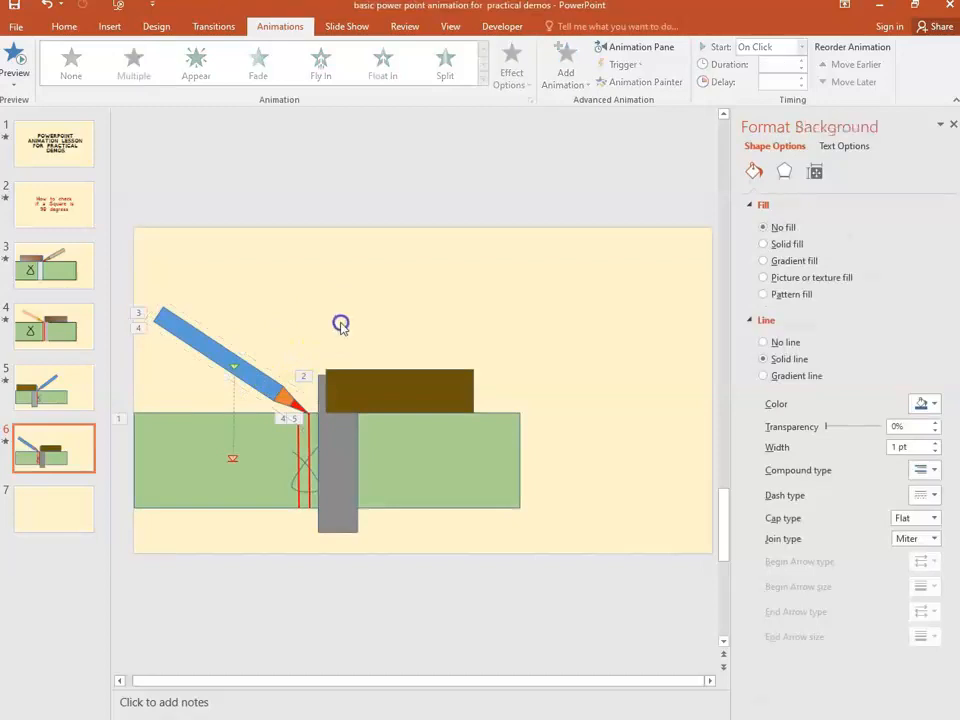
# - Remove the Wipe animation from the original red line and preview the slide's animations
pyautogui.click(297, 498)
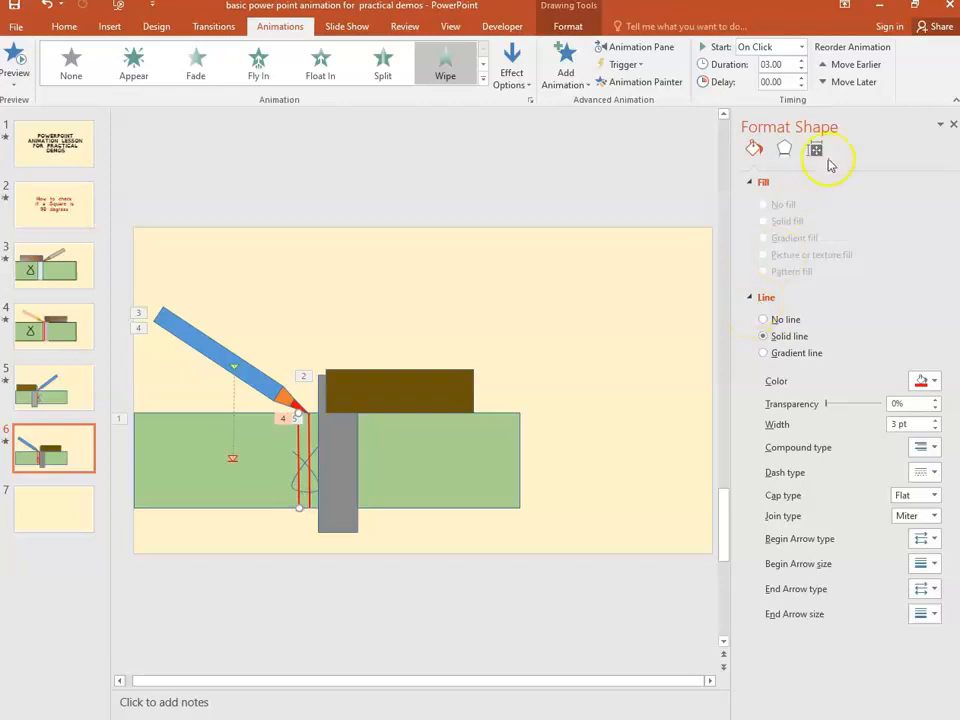
pyautogui.click(646, 47)
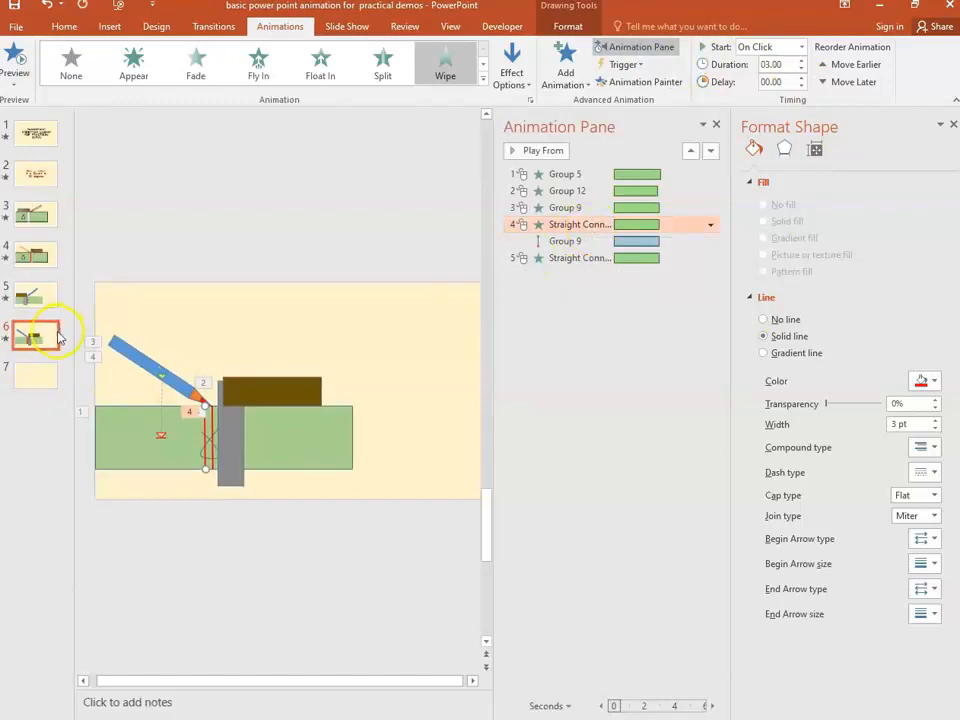
pyautogui.rightClick(588, 225)
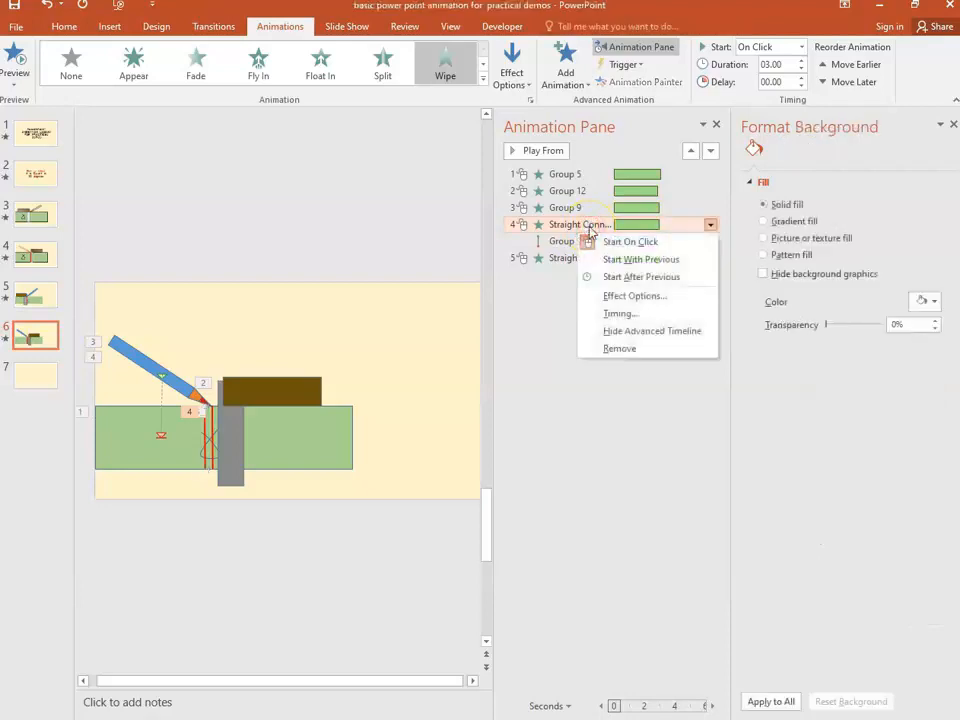
pyautogui.click(622, 348)
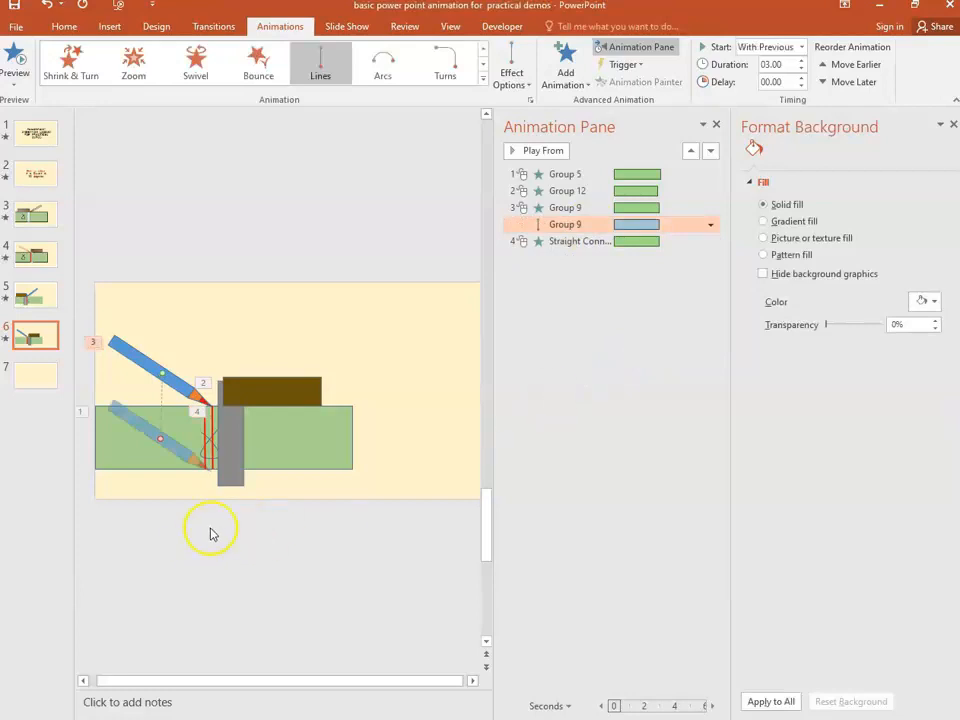
pyautogui.click(716, 124)
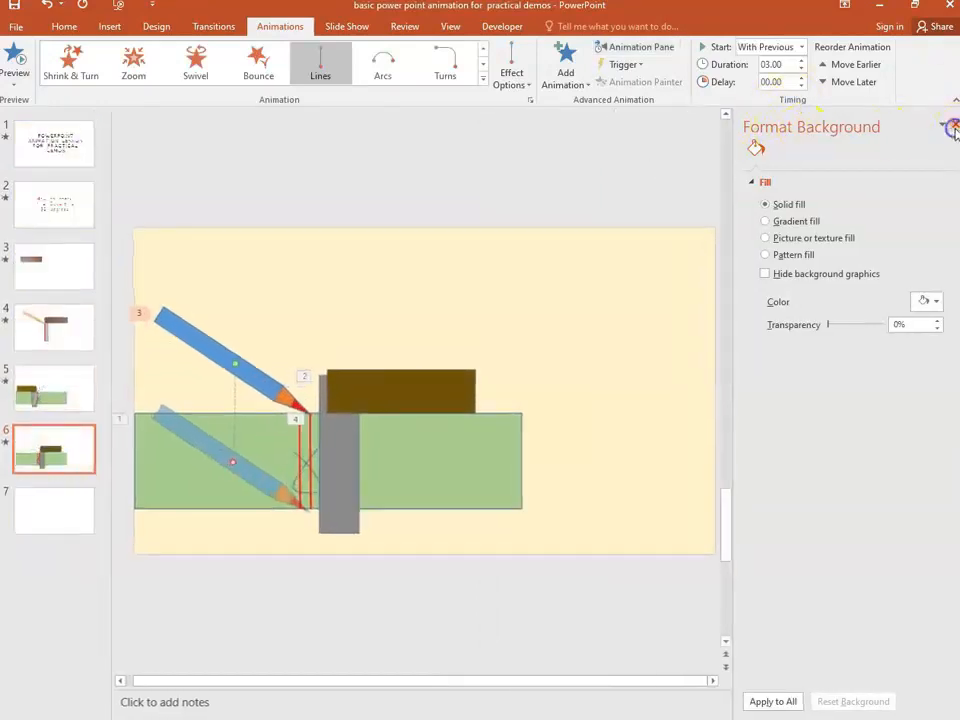
pyautogui.click(952, 124)
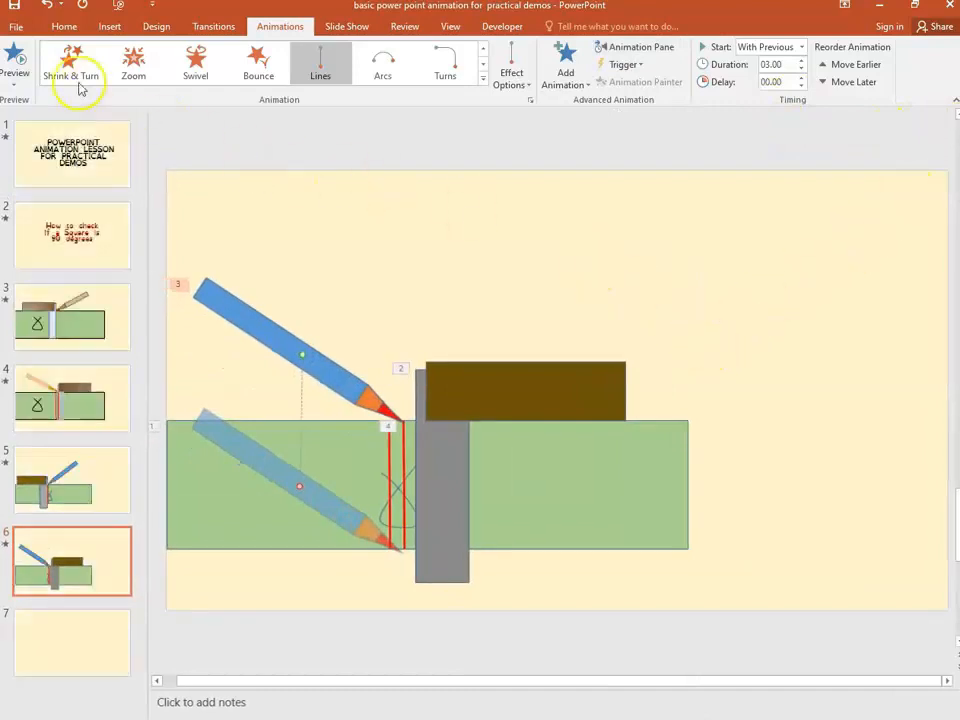
pyautogui.click(18, 62)
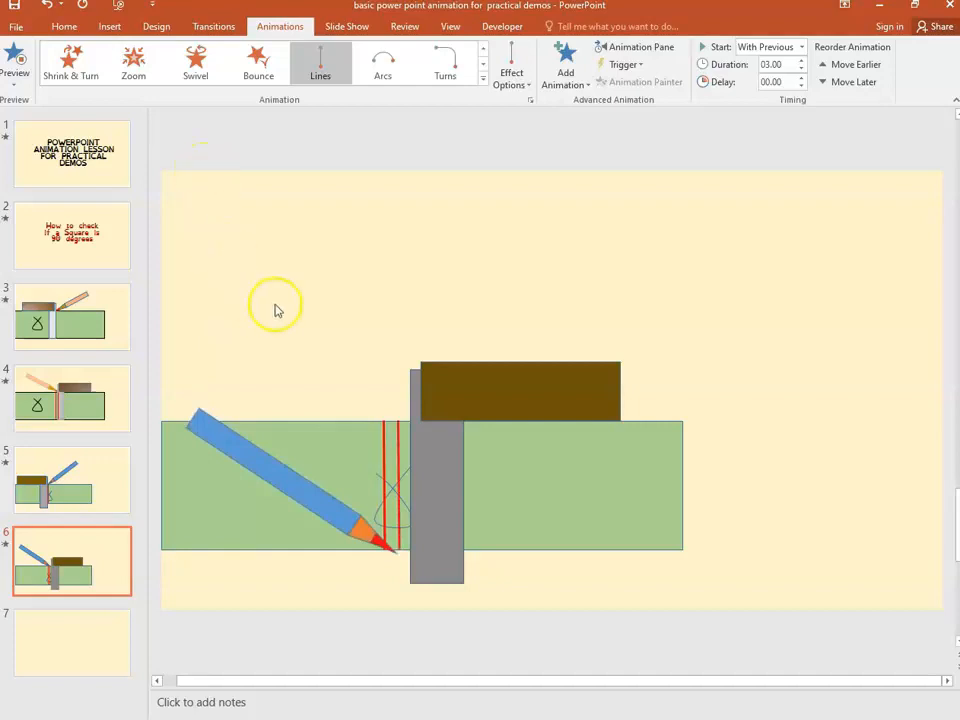
# - Remove the Fly In animation from the green board
pyautogui.click(223, 497)
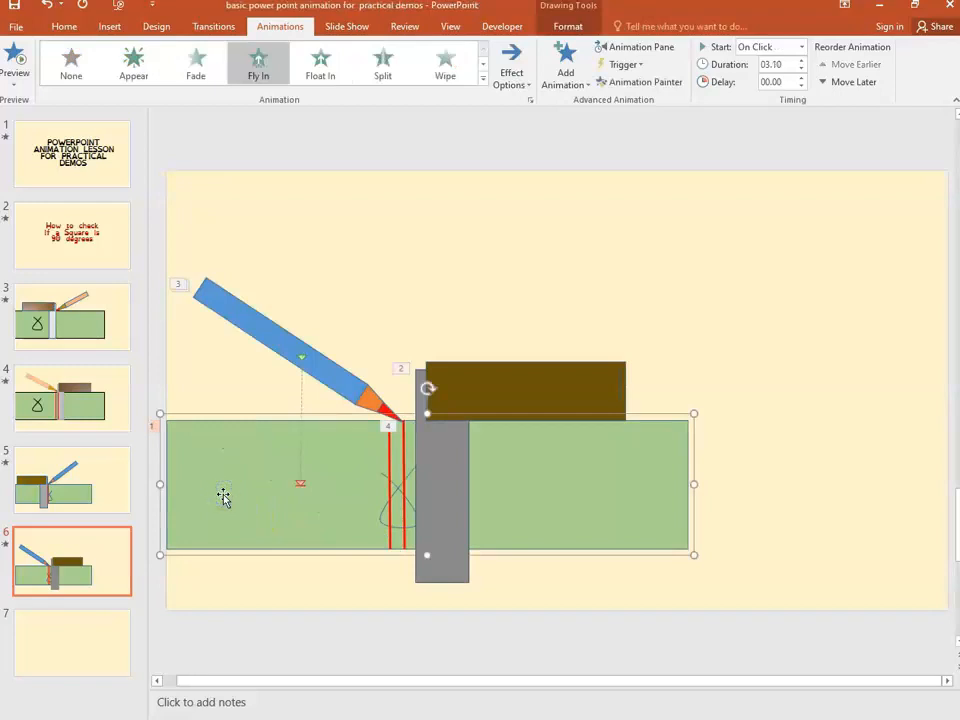
pyautogui.click(636, 48)
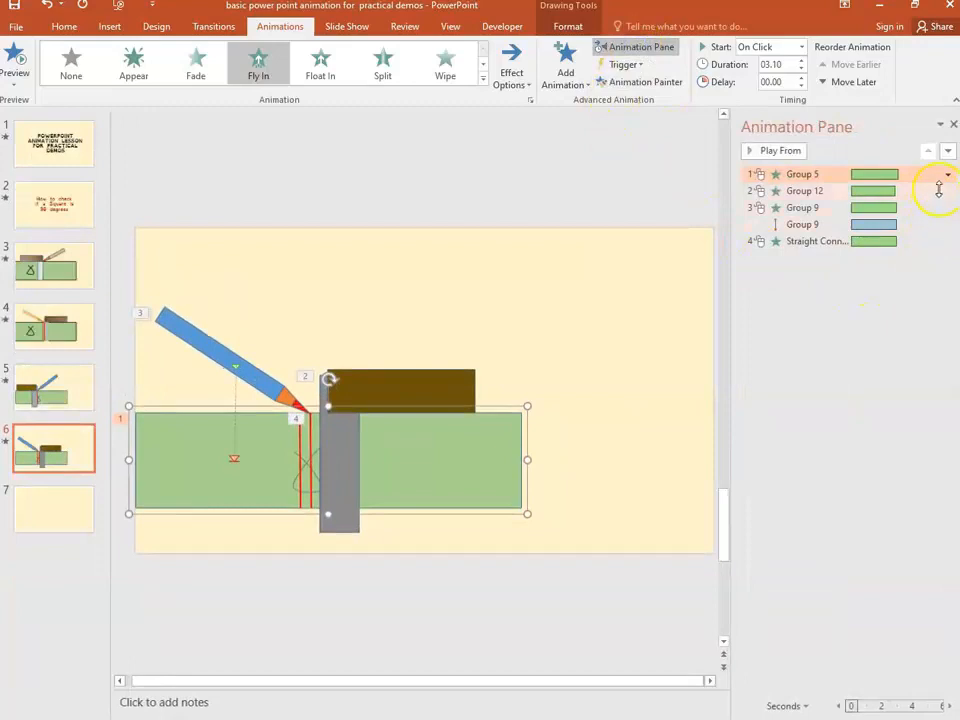
pyautogui.rightClick(915, 176)
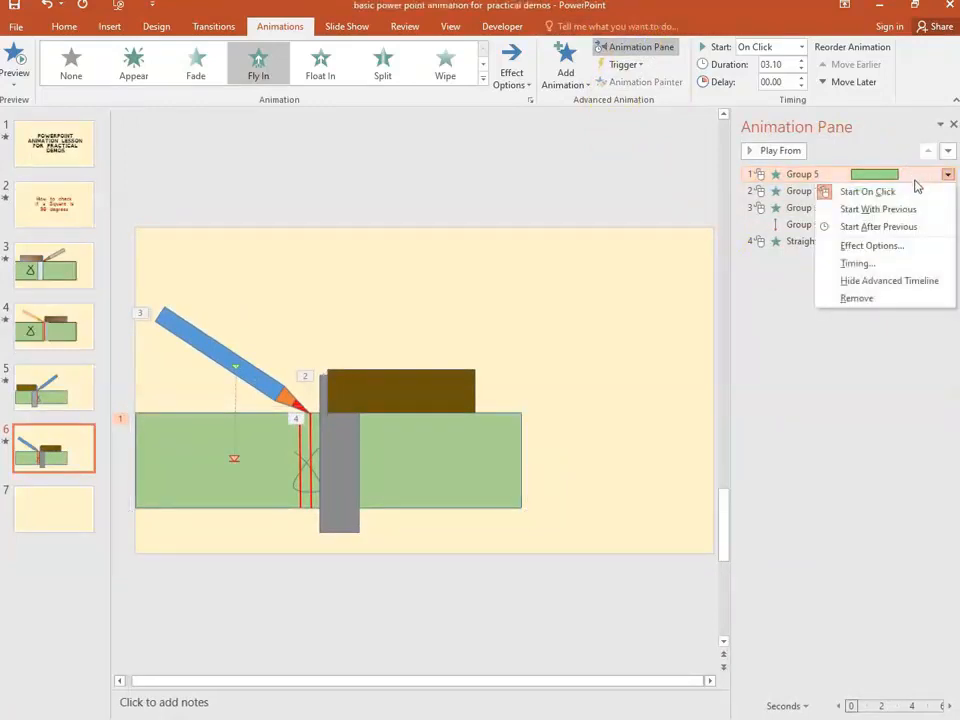
pyautogui.click(859, 300)
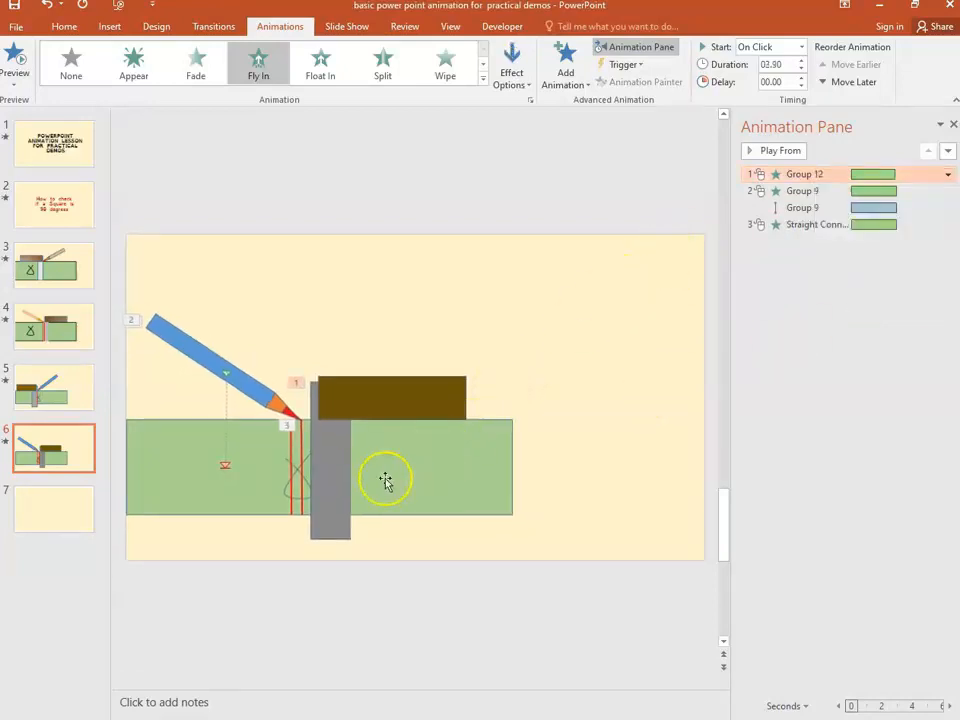
# - Preview the slide's animations to check the timing of the pencil against the copied red line
pyautogui.click(298, 444)
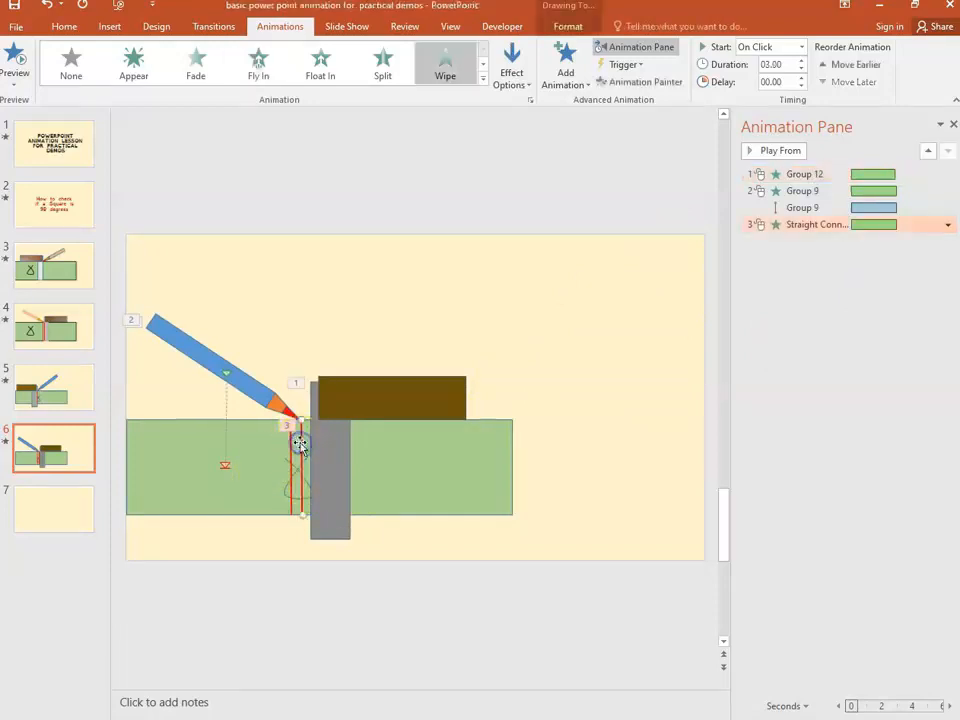
pyautogui.keyDown('shift'); pyautogui.click(263, 395); pyautogui.keyUp('shift')
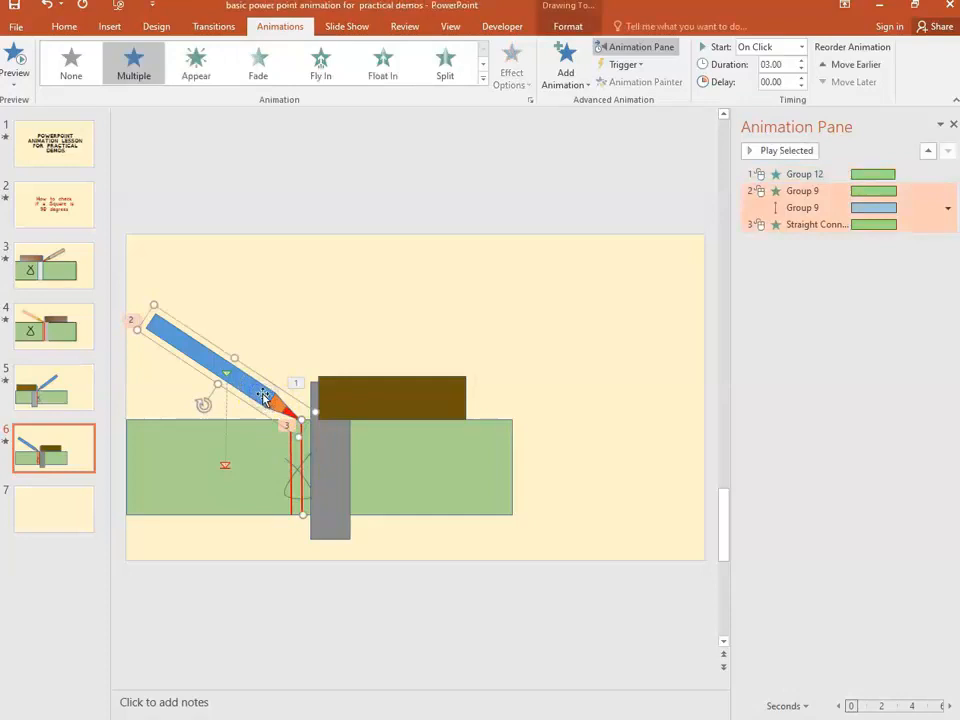
pyautogui.click(807, 390)
pyautogui.click(16, 60)
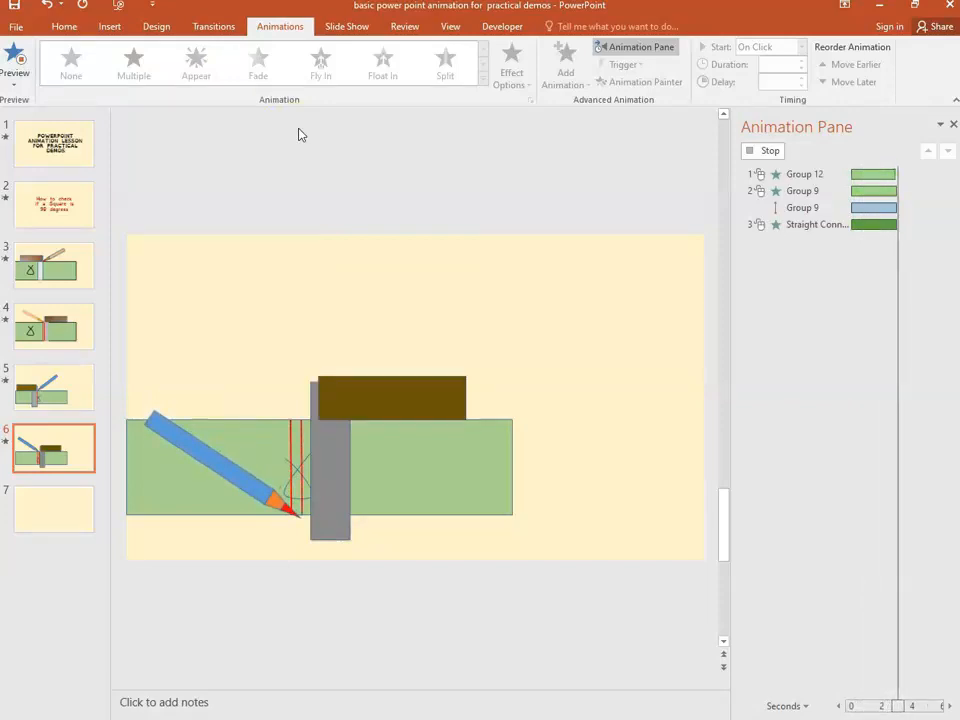
# - Set the copied red line's Wipe animation to start With Previous, alongside the pencil's motion, and preview the slide
pyautogui.click(301, 494)
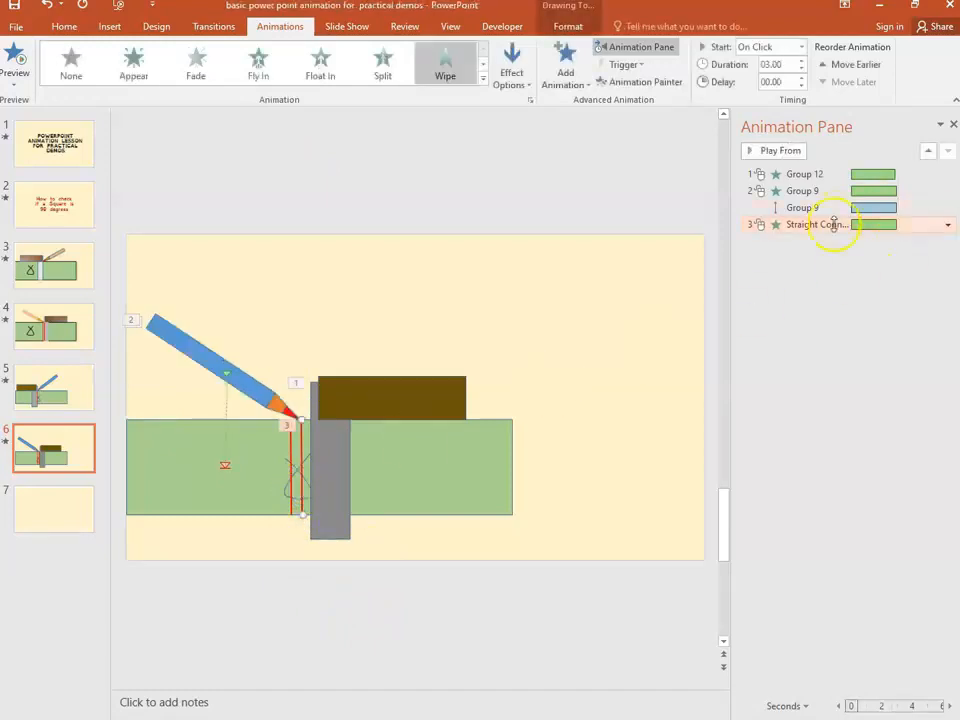
pyautogui.keyDown('shift'); pyautogui.click(258, 396); pyautogui.keyUp('shift')
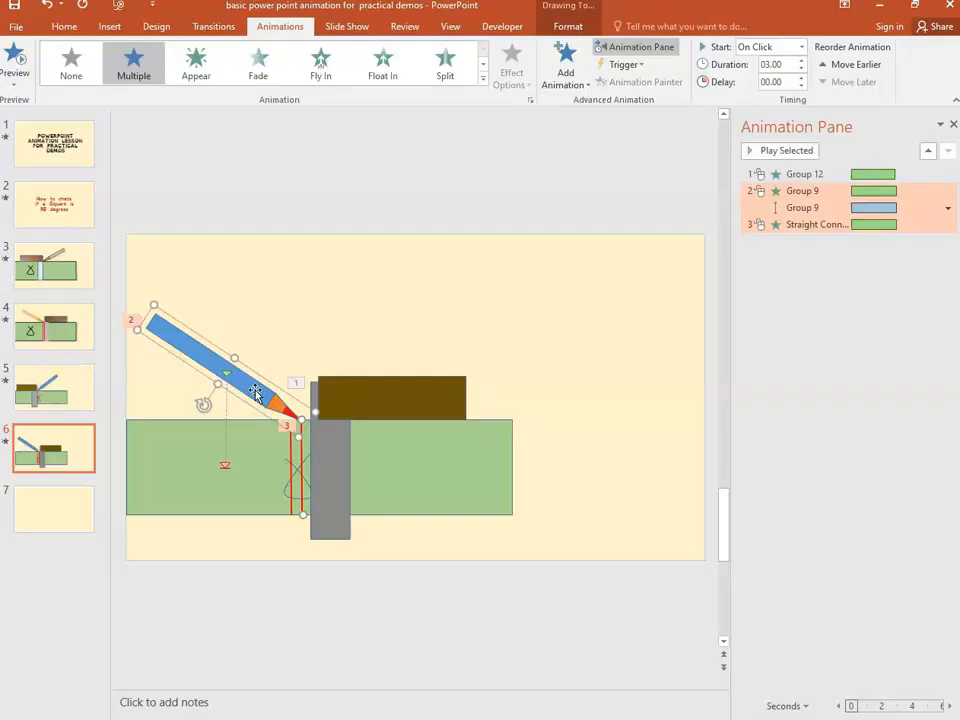
pyautogui.click(904, 225)
pyautogui.rightClick(904, 225)
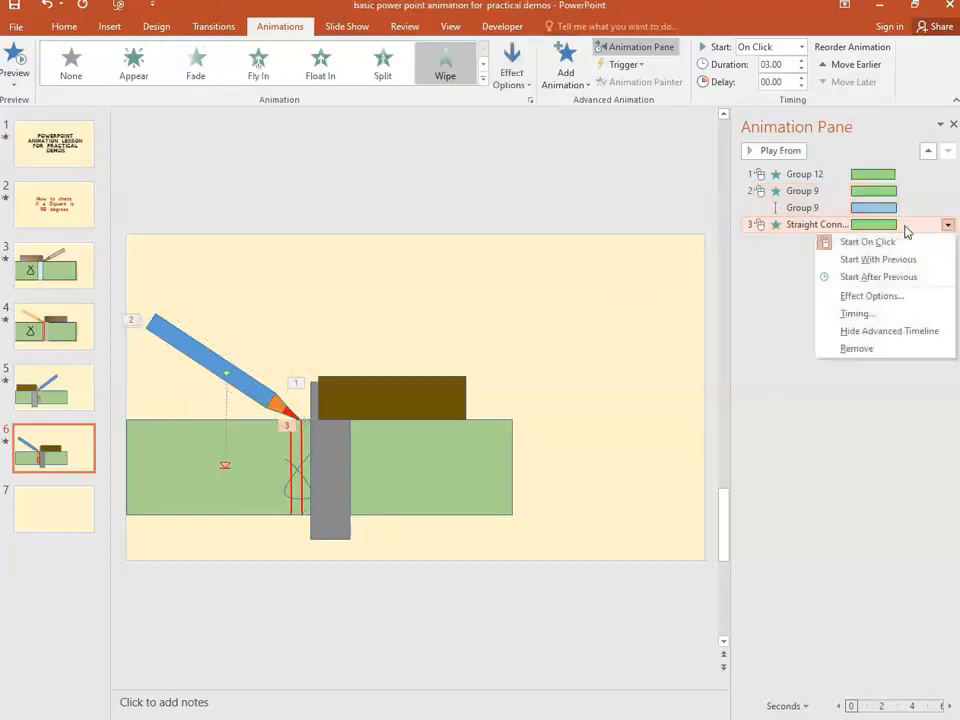
pyautogui.click(850, 262)
pyautogui.click(14, 60)
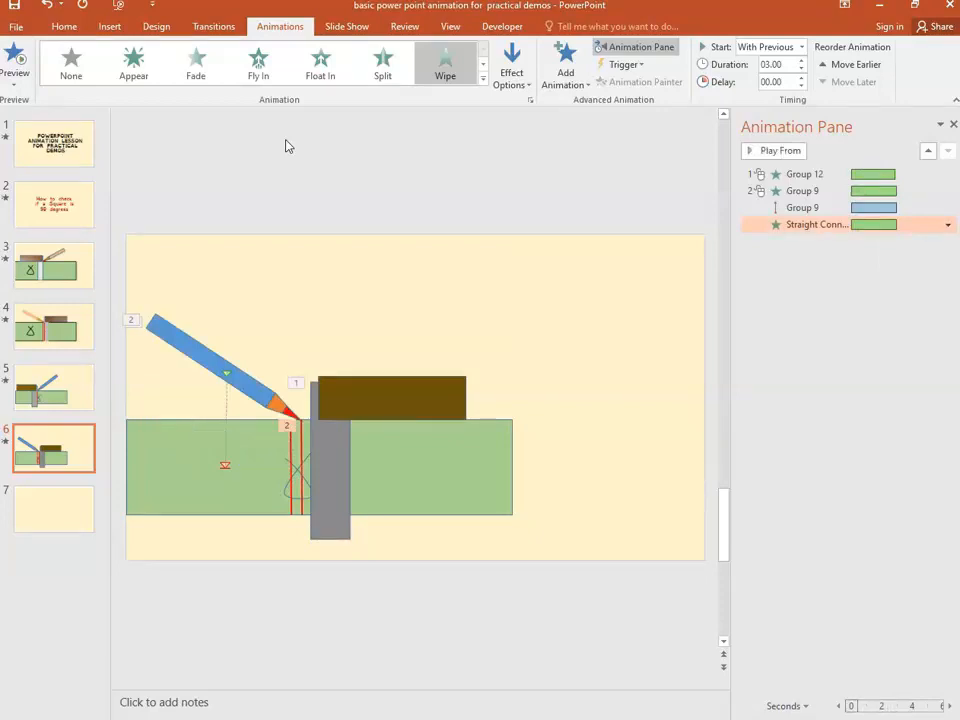
# - Move the square slightly left so its blade meets the copied red line, nudge it up onto the board's edge, and preview the slide
pyautogui.click(339, 398)
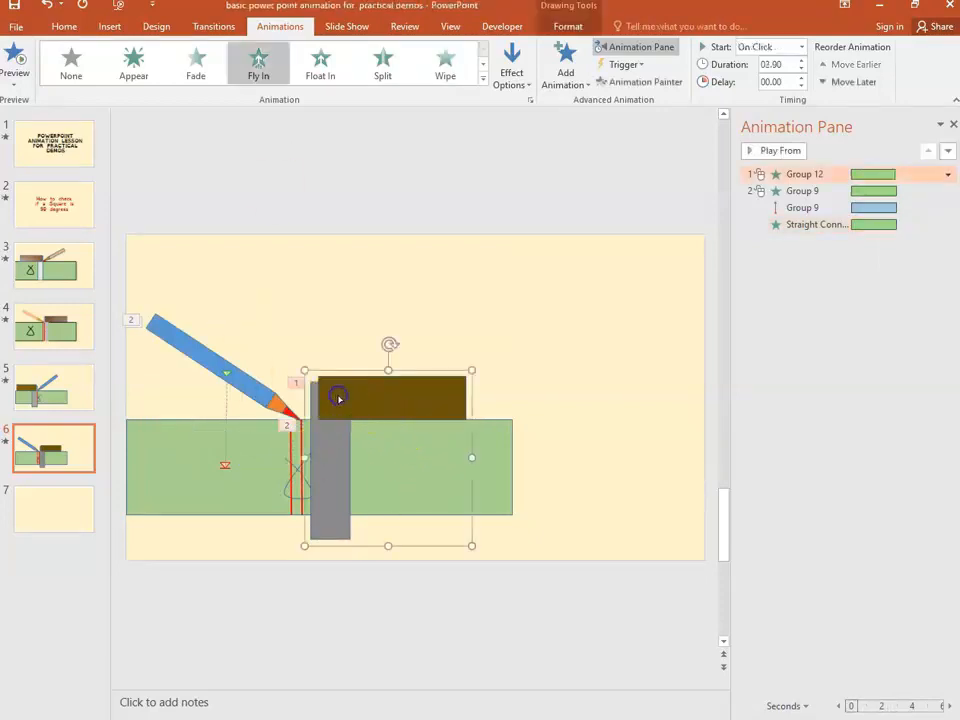
pyautogui.moveTo(357, 372); pyautogui.dragTo(349, 370)
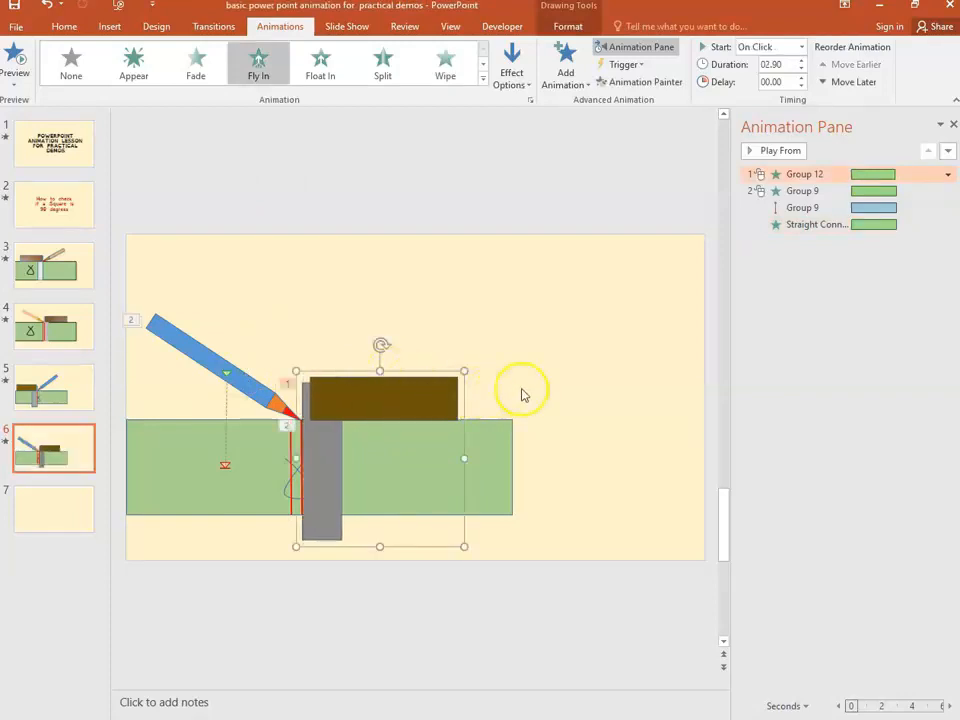
pyautogui.press('Up')
pyautogui.press('Up')
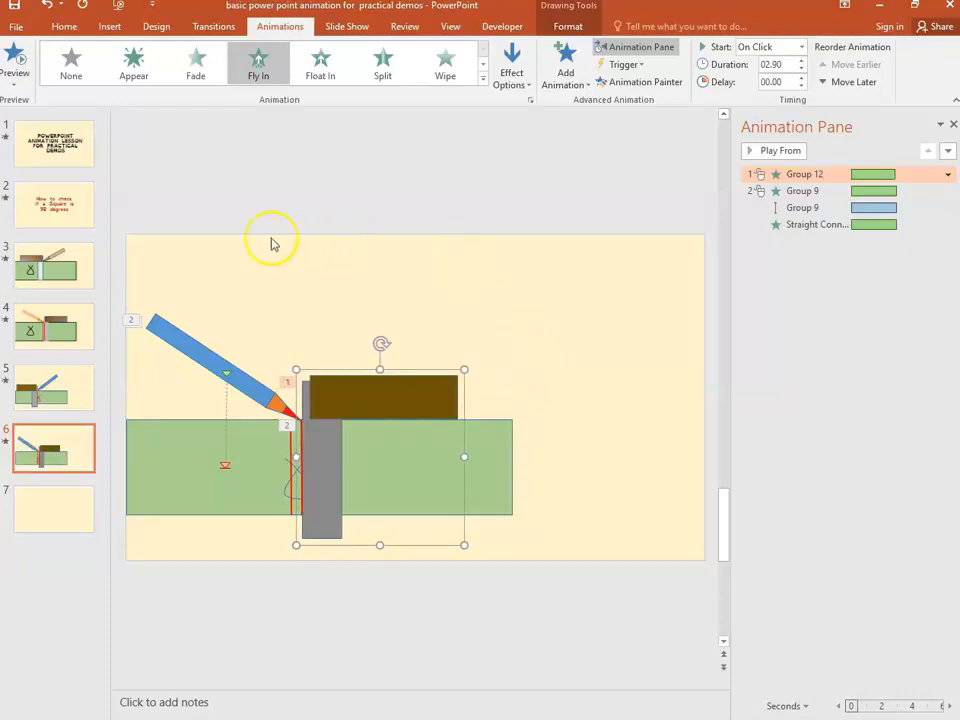
pyautogui.click(15, 62)
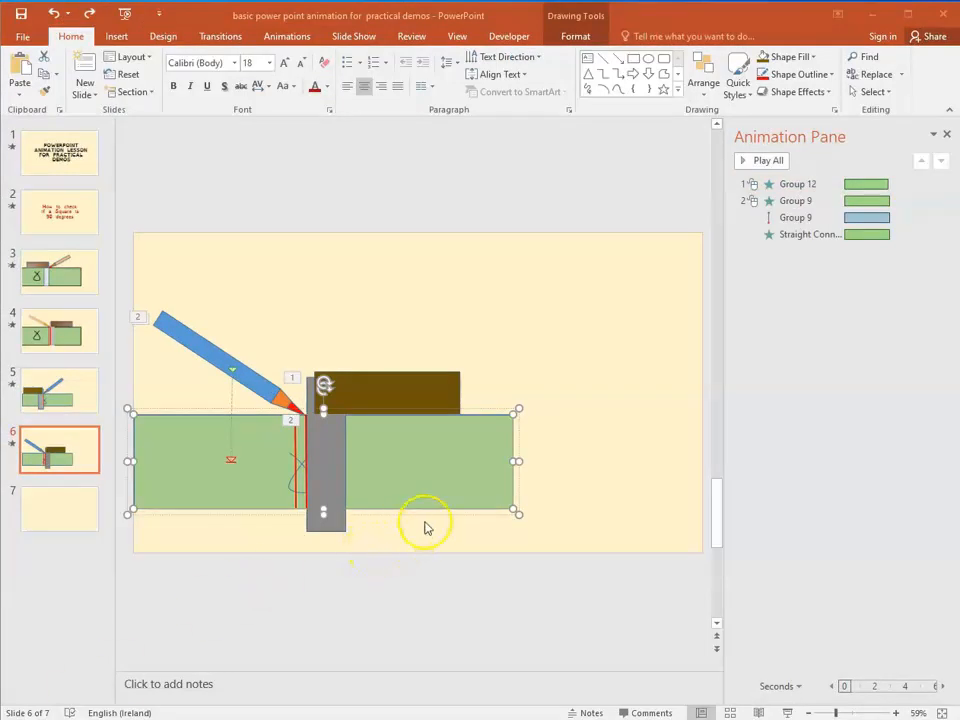
# - Fill the green board with the picture file "red deal side grain" from the Pictures folder
pyautogui.click(454, 457)
pyautogui.rightClick(454, 453)
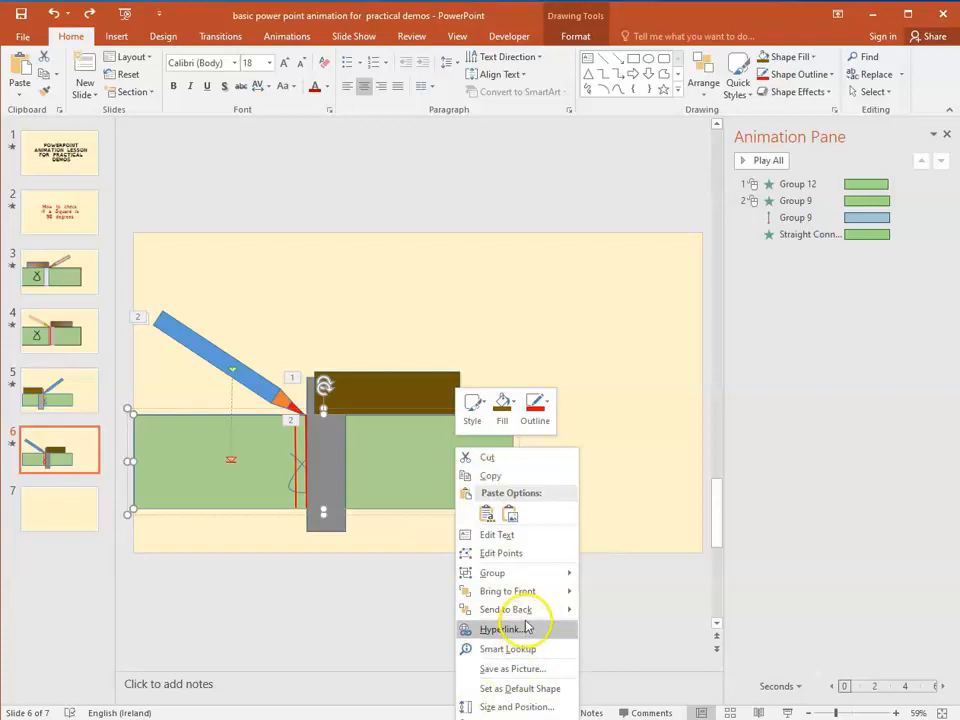
pyautogui.click(502, 403)
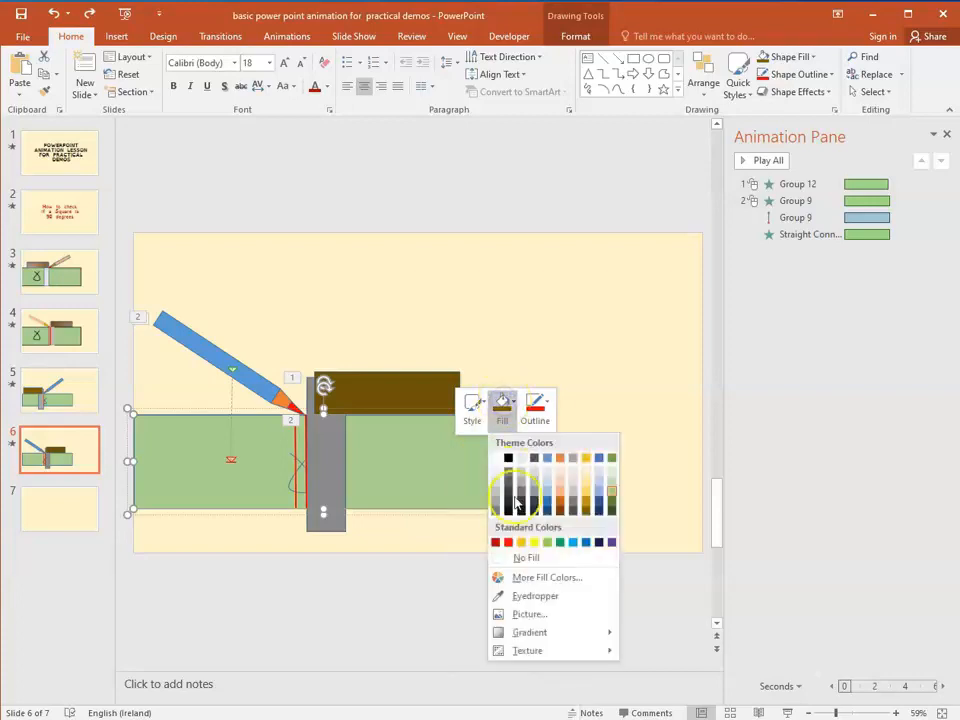
pyautogui.click(530, 614)
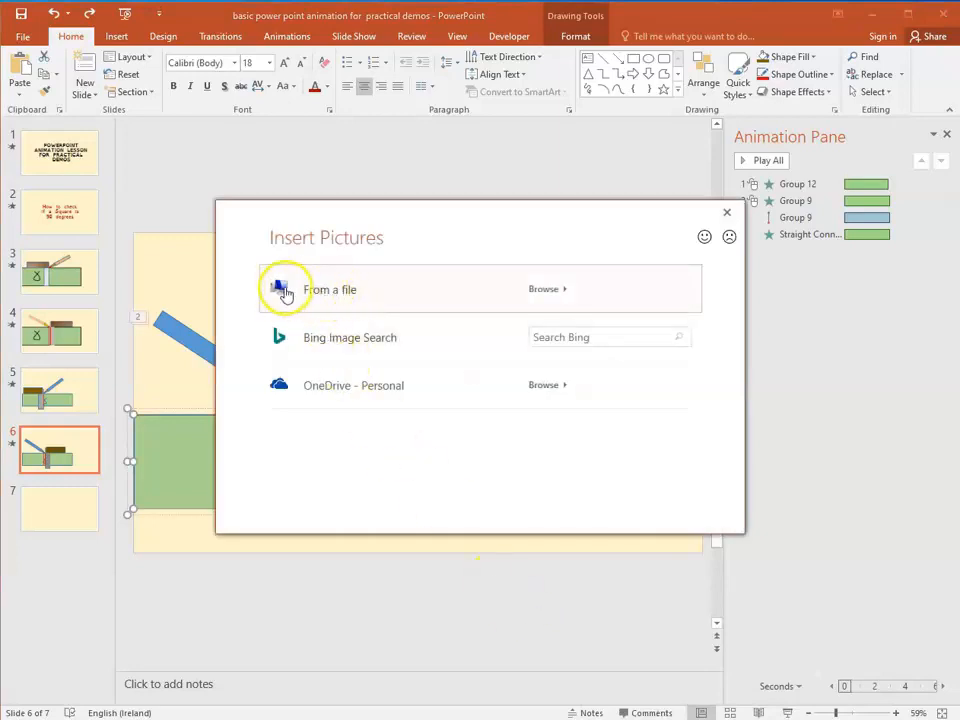
pyautogui.click(540, 290)
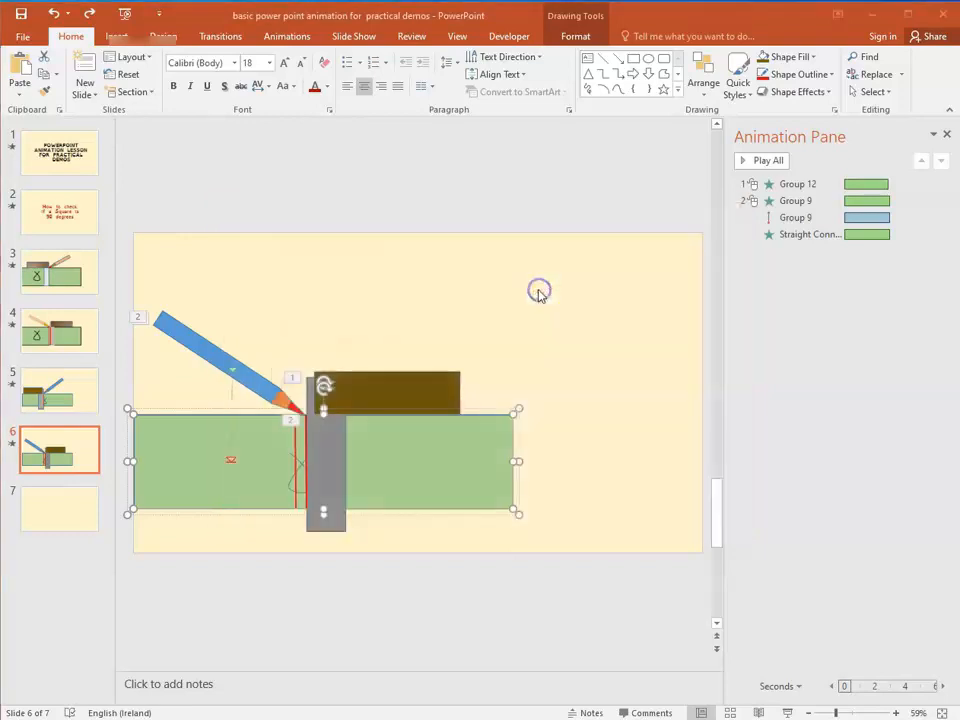
pyautogui.moveTo(476, 110); pyautogui.dragTo(468, 258)
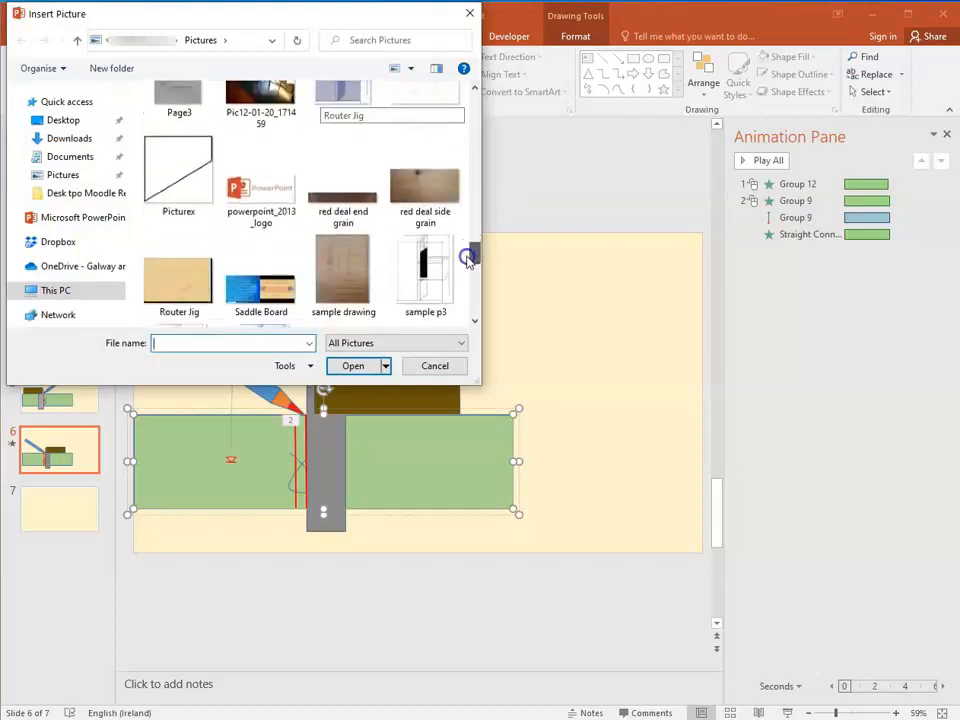
pyautogui.click(427, 192)
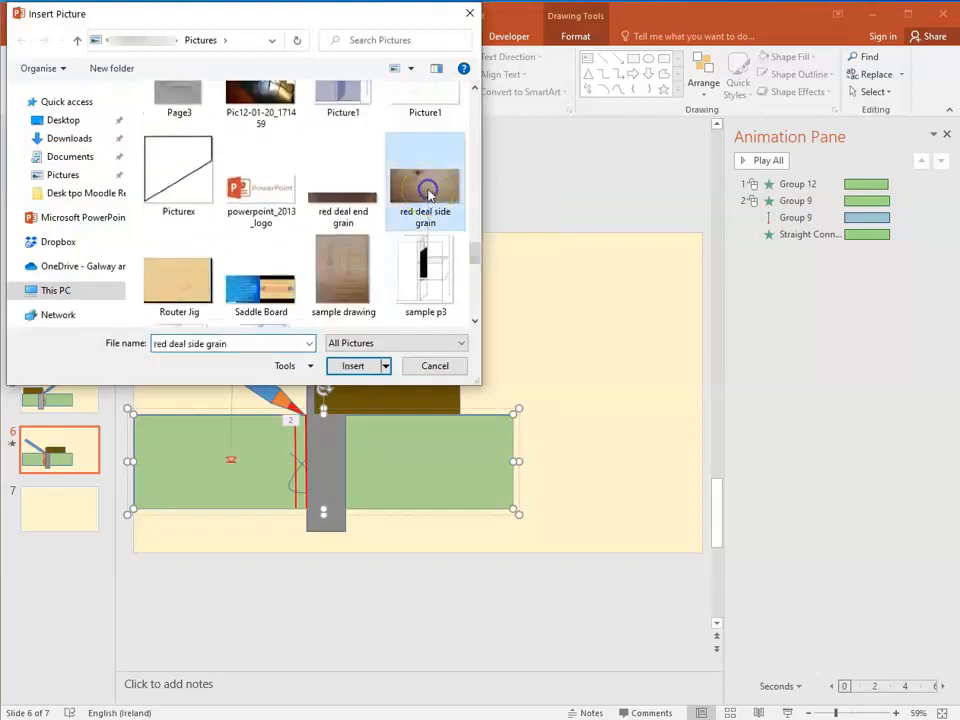
pyautogui.click(353, 366)
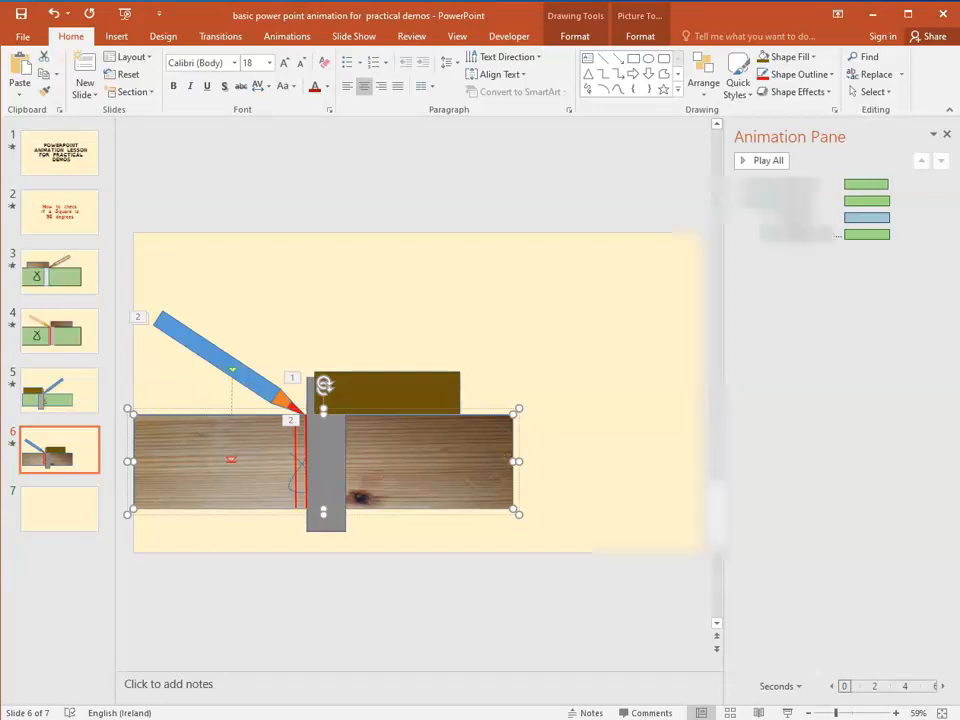
# - Save the presentation and export it to the Desktop folder as an MPEG-4 video under the same file name
pyautogui.click(22, 36)
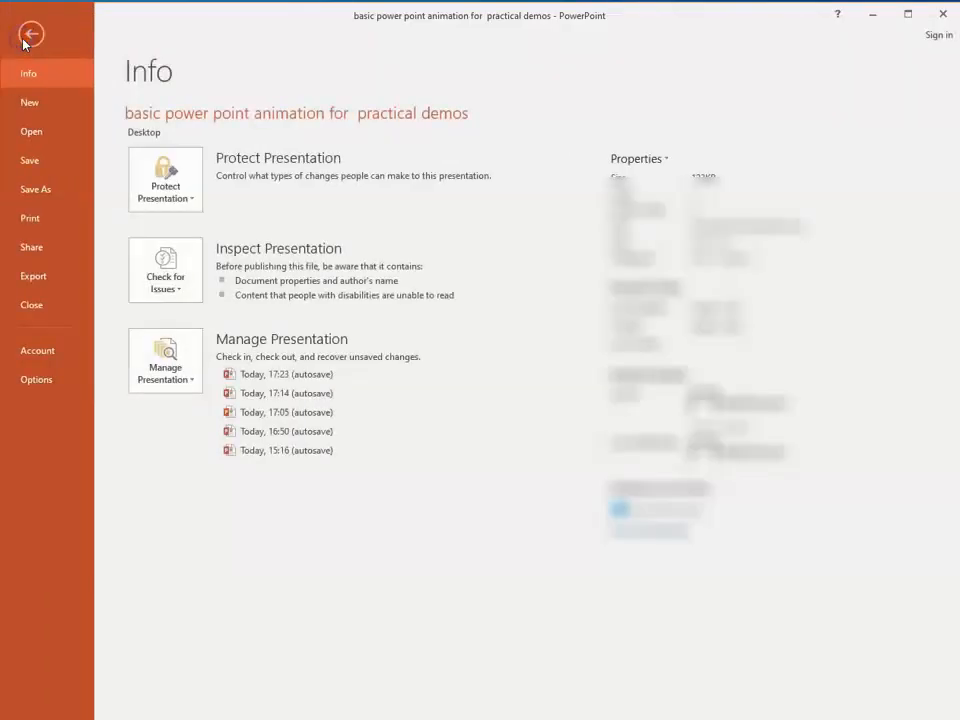
pyautogui.click(30, 161)
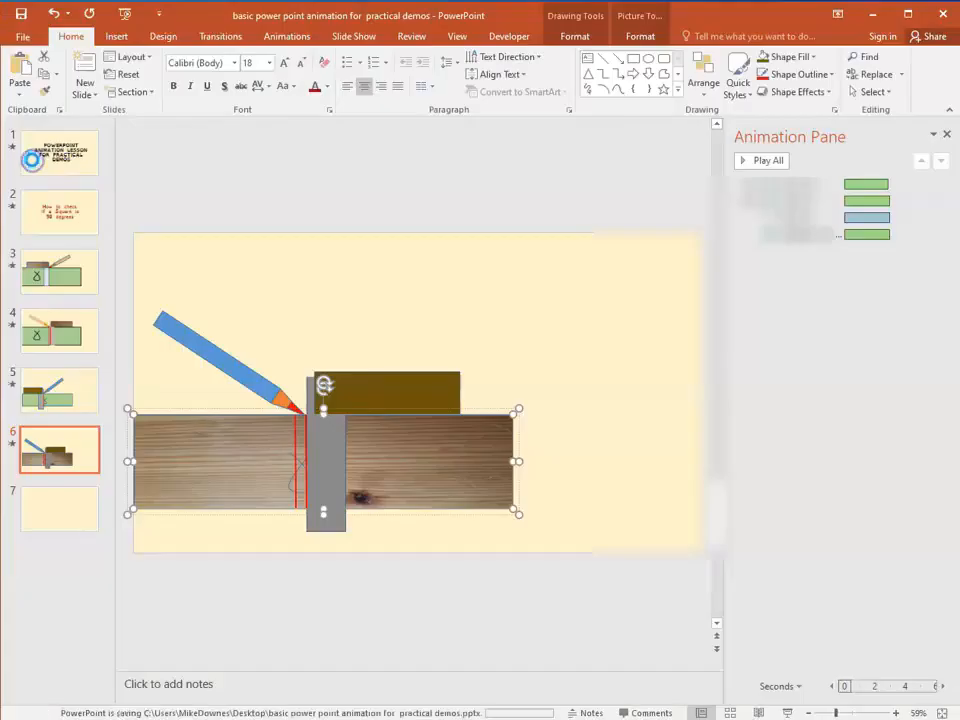
pyautogui.click(21, 34)
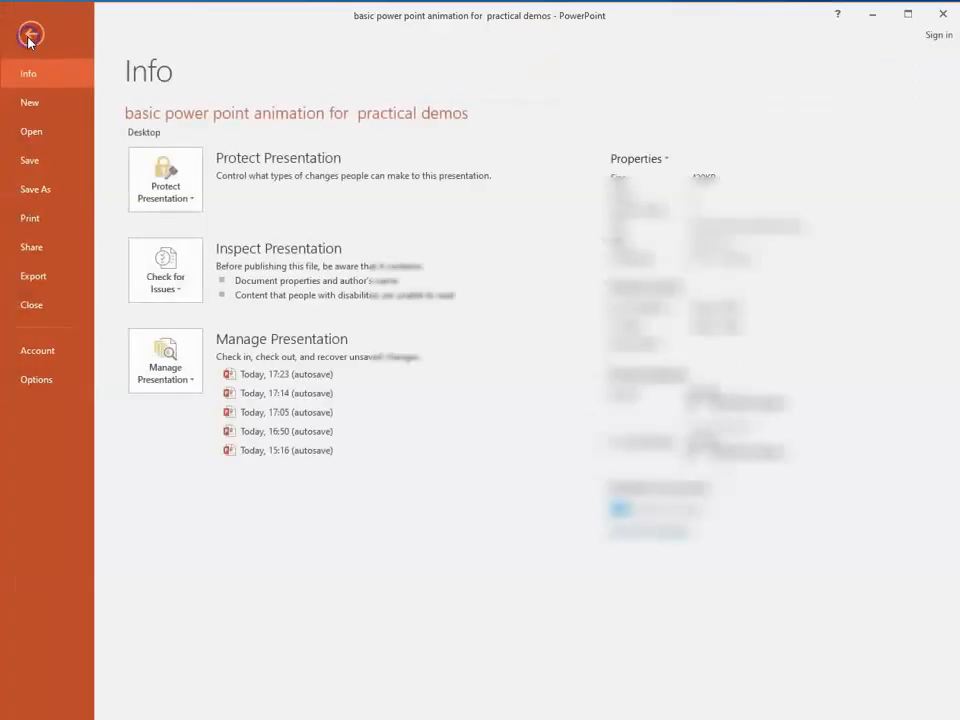
pyautogui.click(40, 189)
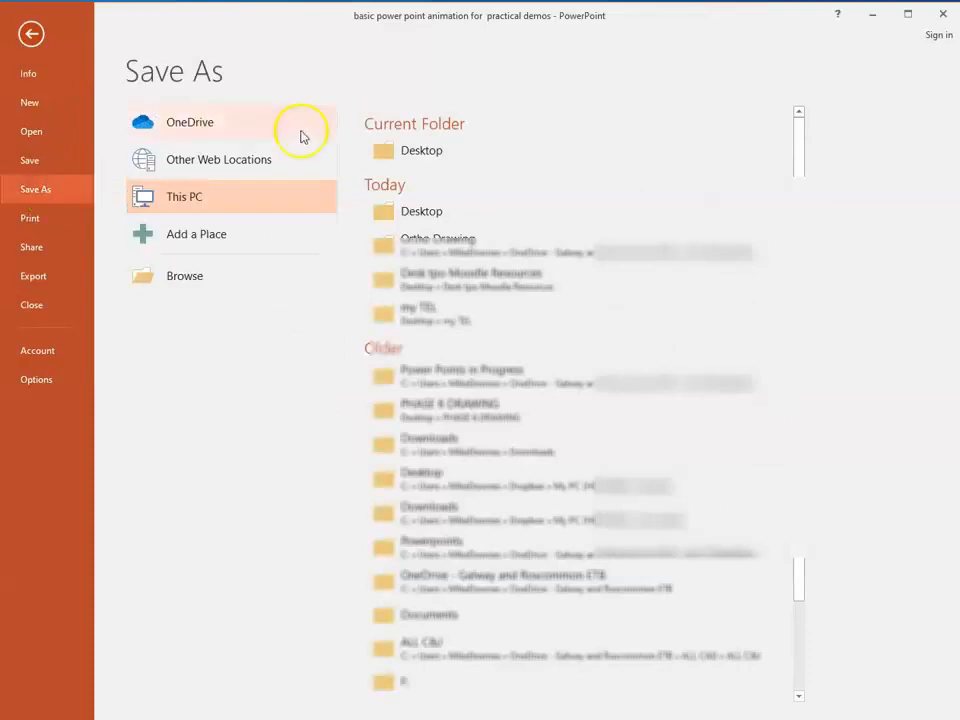
pyautogui.click(412, 152)
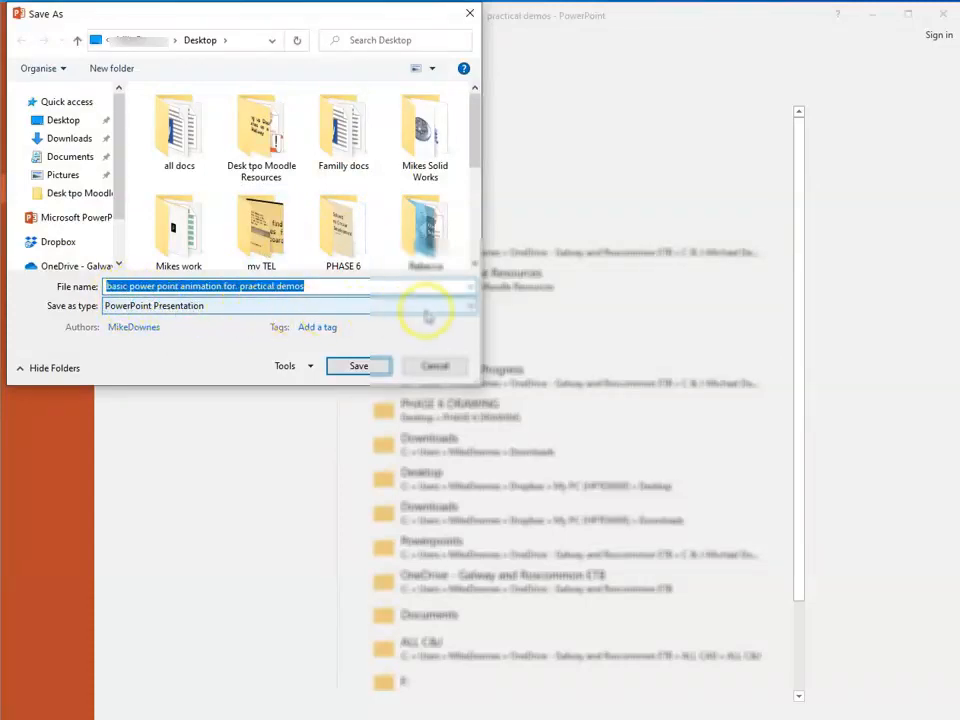
pyautogui.click(471, 308)
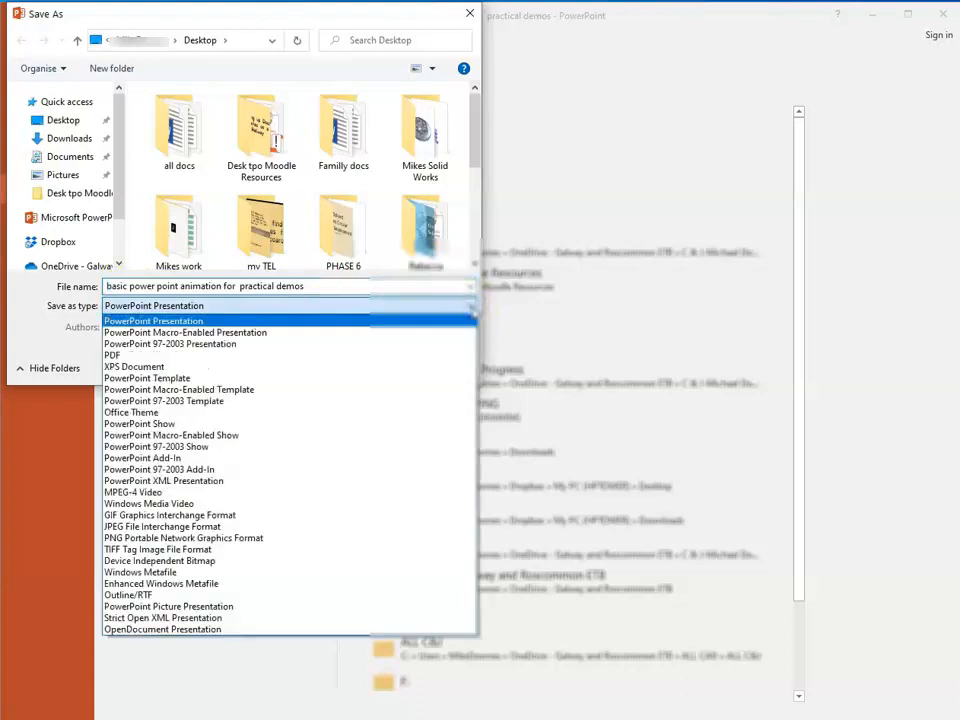
pyautogui.click(131, 492)
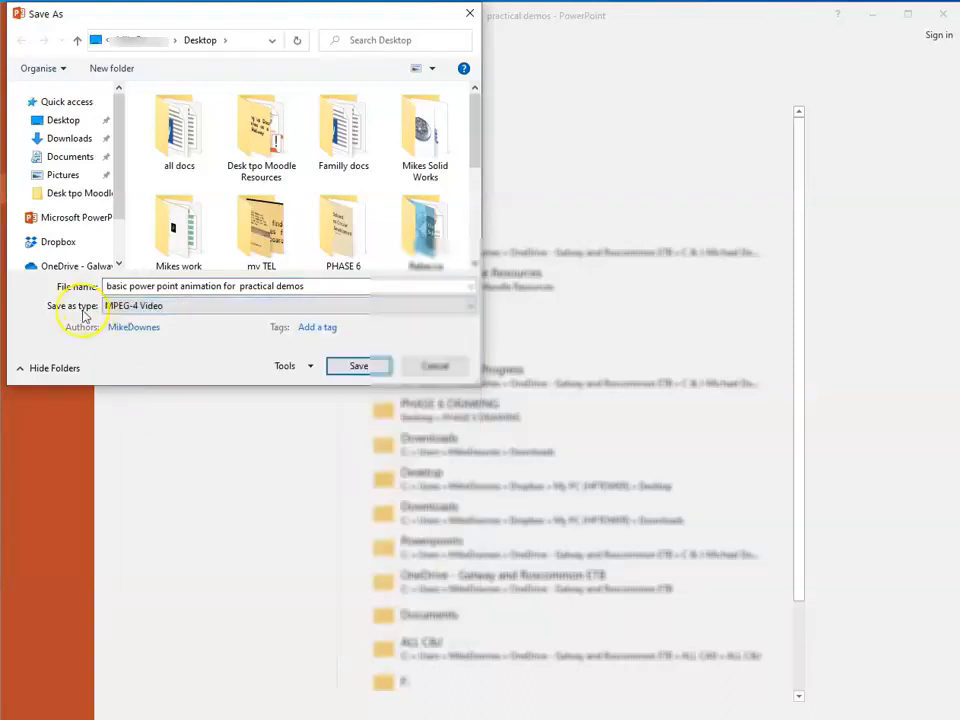
pyautogui.click(359, 366)
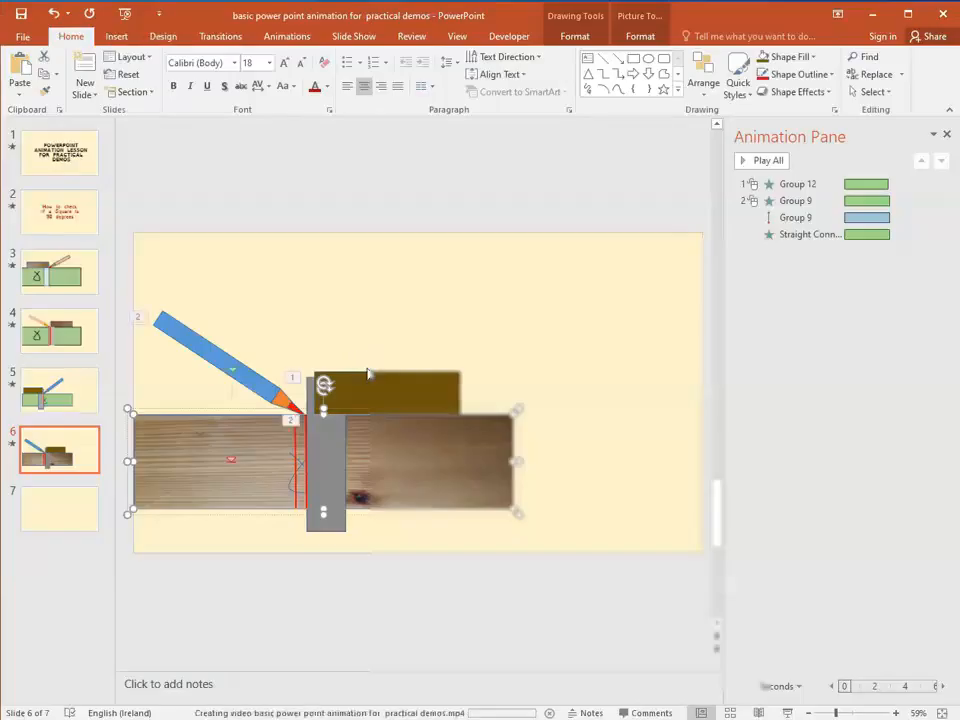
pyautogui.click(474, 694)
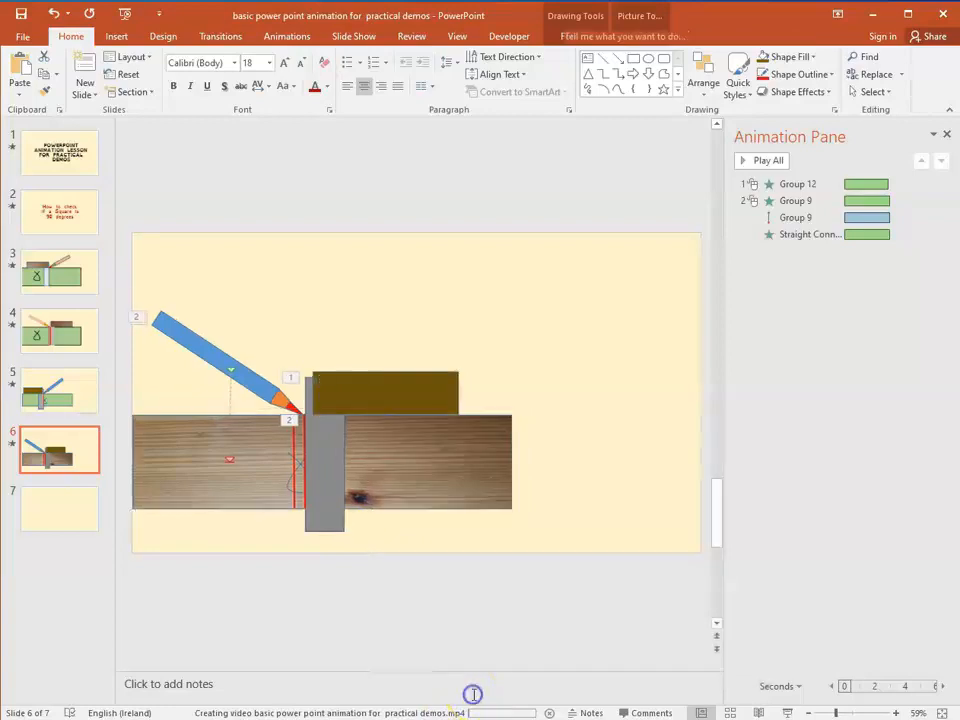